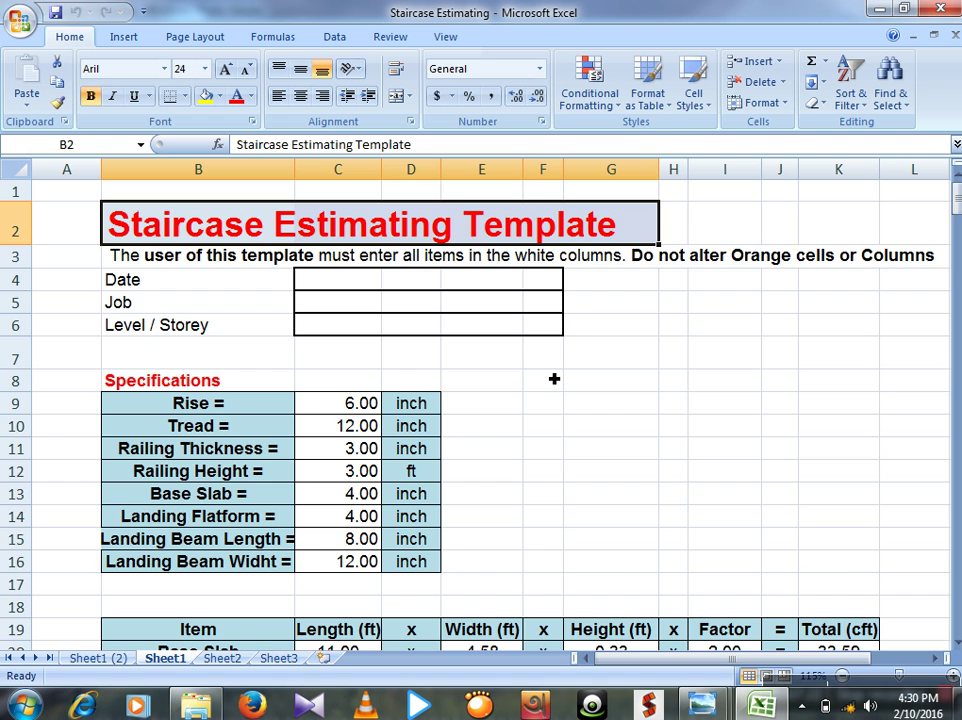
# Examine the opened picture, then the template's specifications and the dimension columns of the item table
pyautogui.scroll(-2, 416, 285)
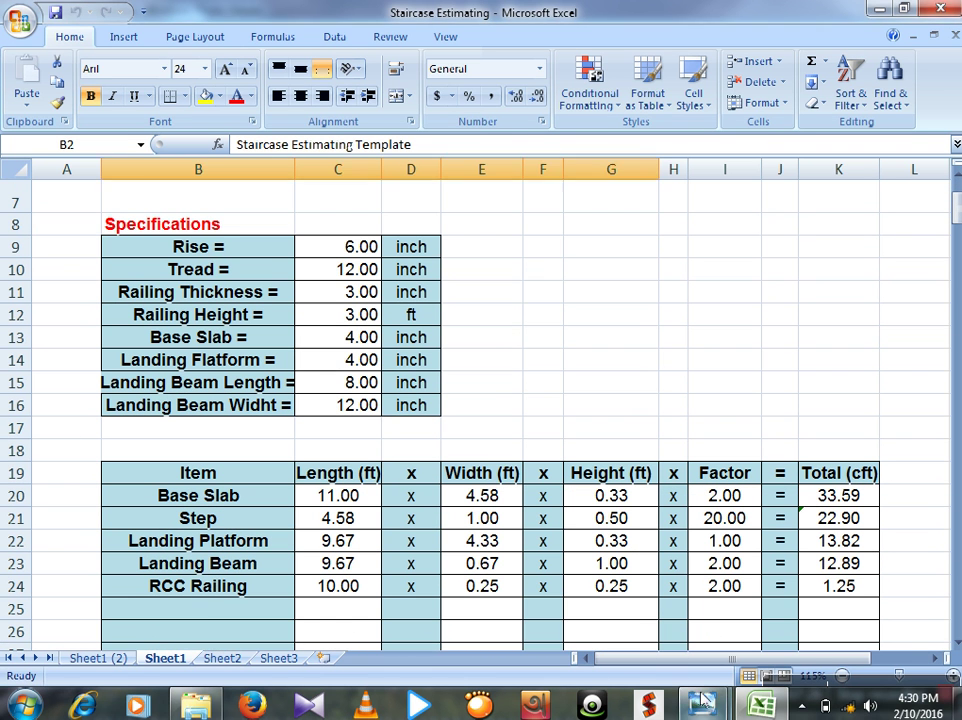
pyautogui.moveTo(703, 703)
pyautogui.click(741, 627)
pyautogui.moveTo(722, 510); pyautogui.dragTo(710, 234)
pyautogui.click(759, 706)
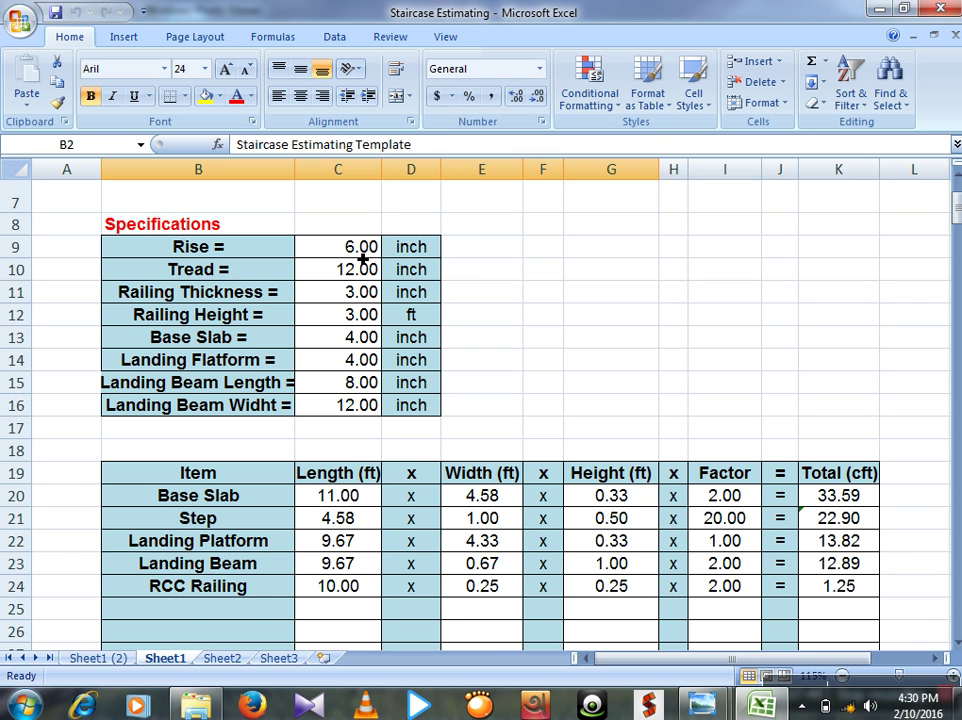
pyautogui.scroll(2, 333, 251)
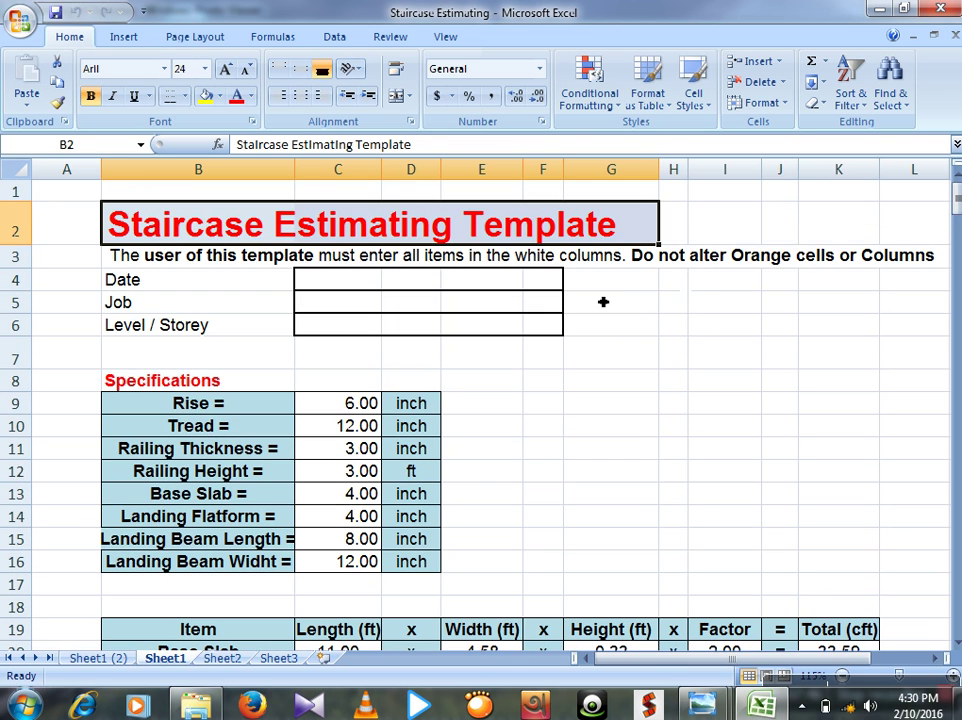
pyautogui.scroll(-1, 414, 423)
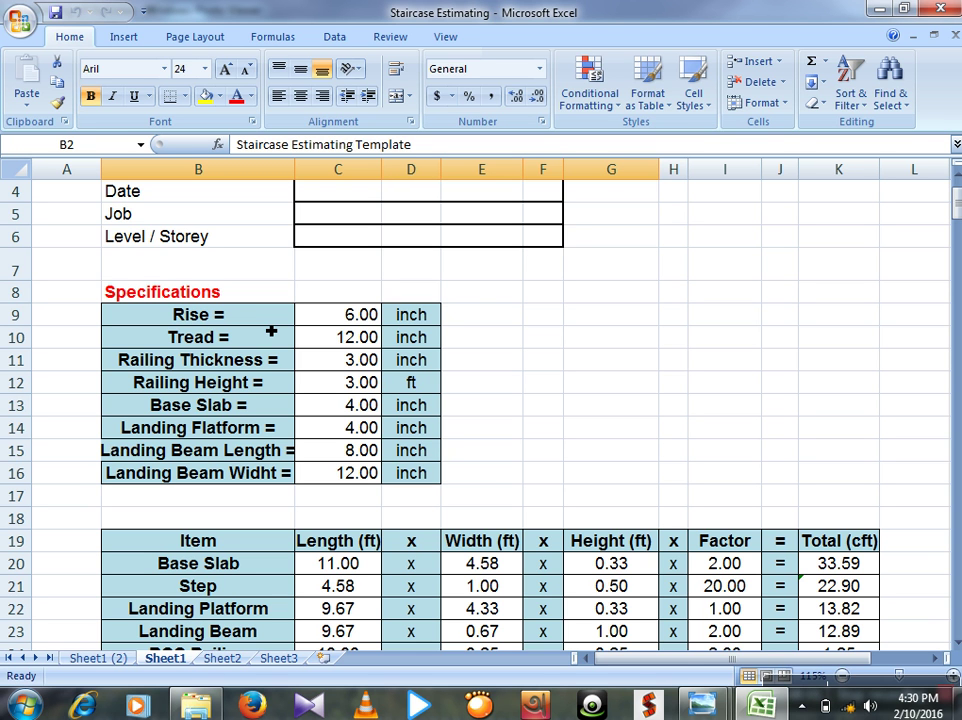
pyautogui.scroll(-1, 270, 331)
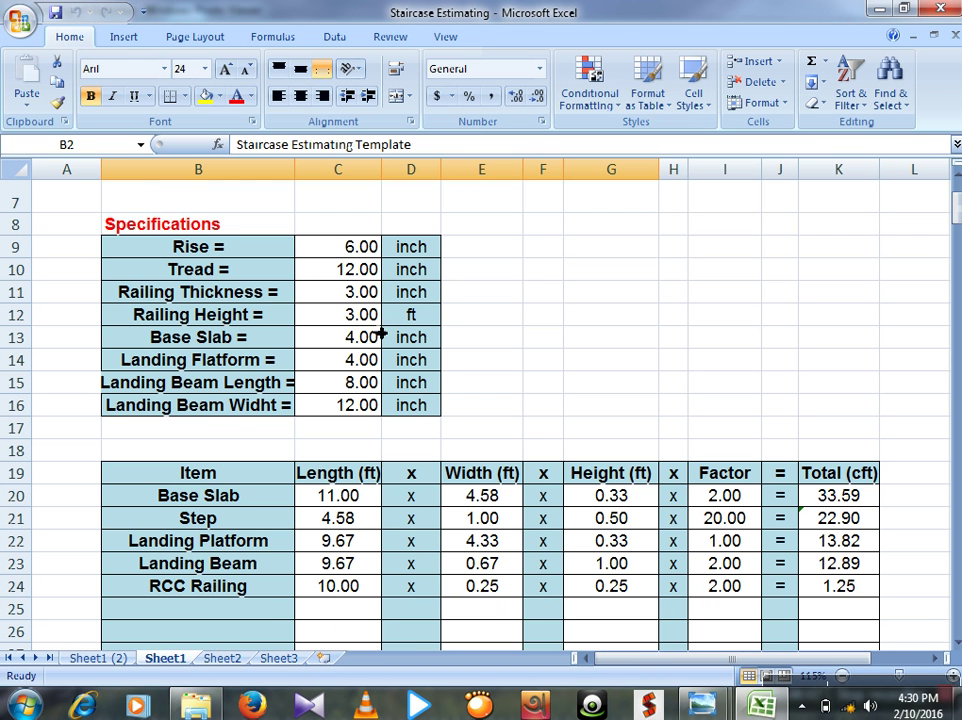
pyautogui.scroll(-1, 245, 247)
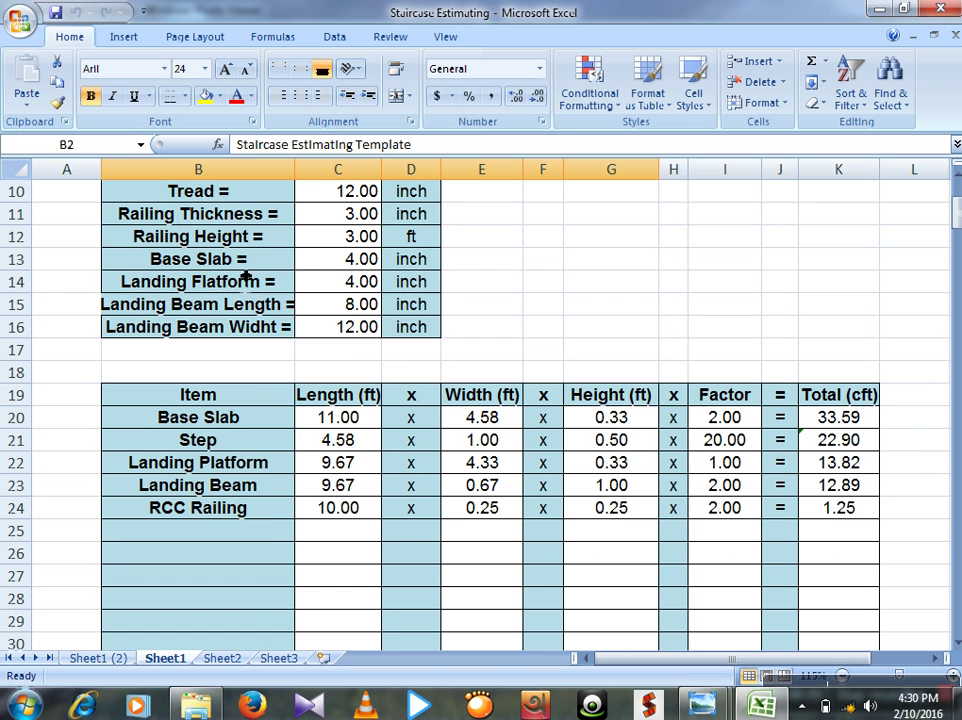
pyautogui.scroll(-1, 316, 292)
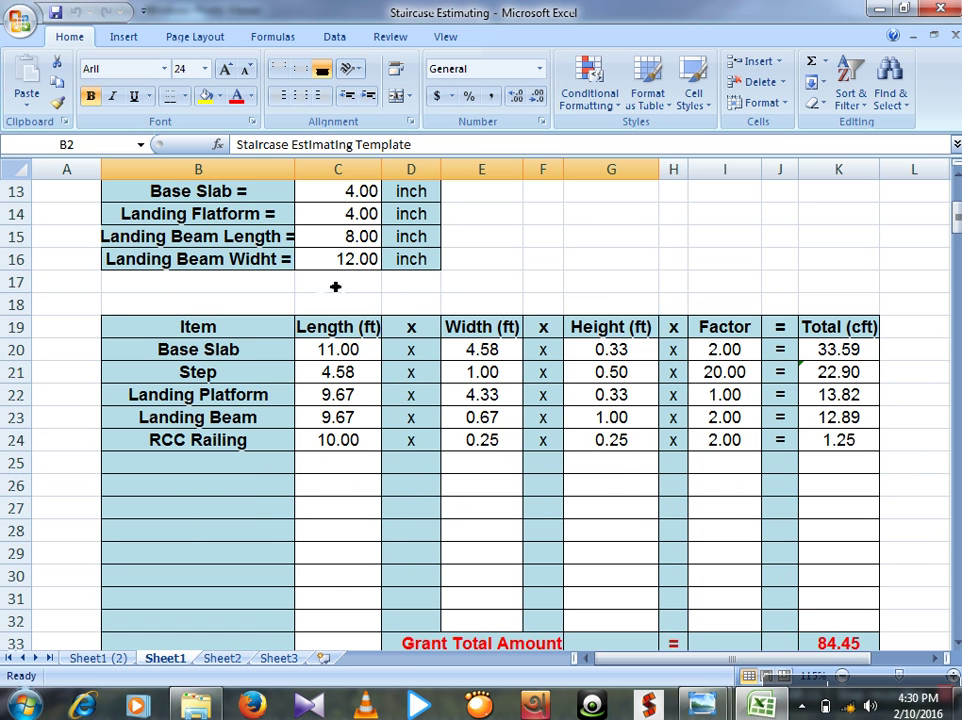
pyautogui.scroll(-1, 490, 335)
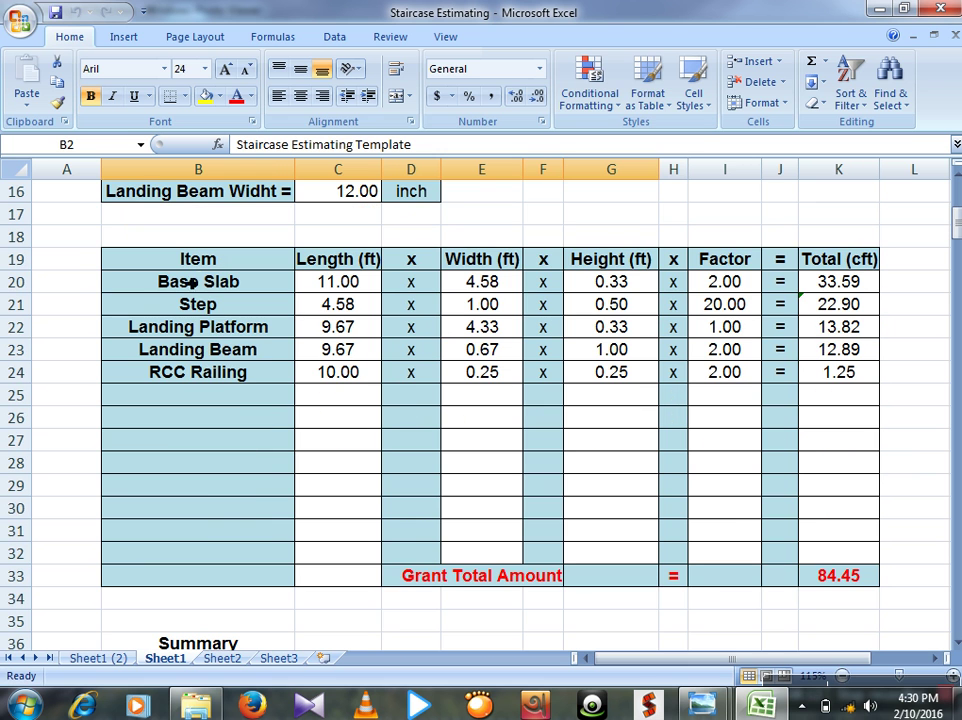
pyautogui.click(199, 404)
pyautogui.write('cf')
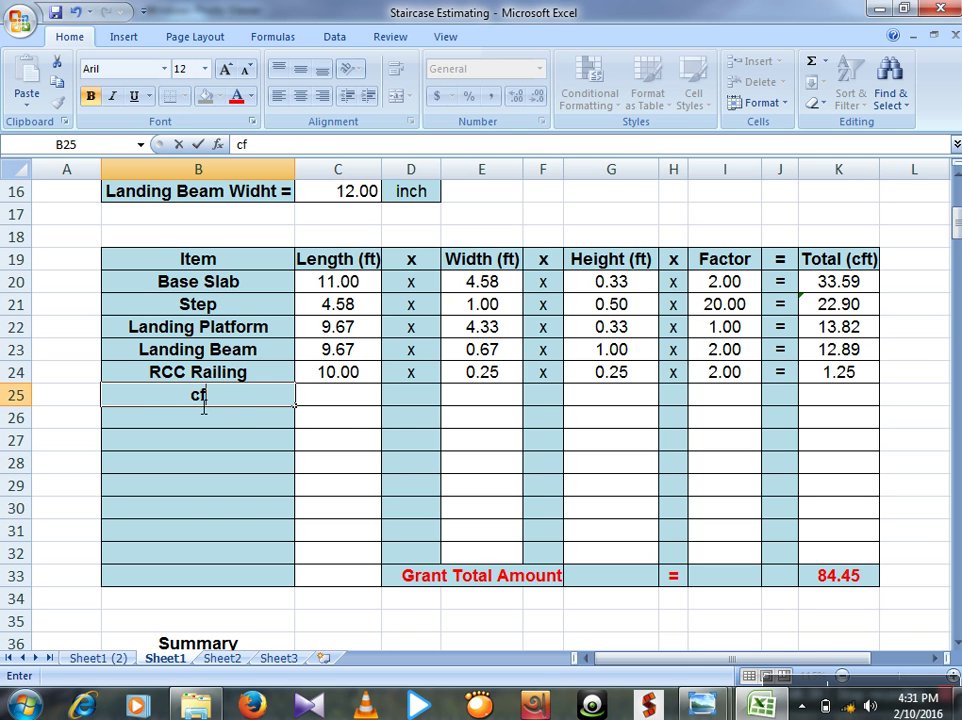
pyautogui.press('BackSpace')
pyautogui.press('BackSpace')
pyautogui.write('CF1')
pyautogui.hotkey('ctrl', 'Return')
pyautogui.click(378, 400)
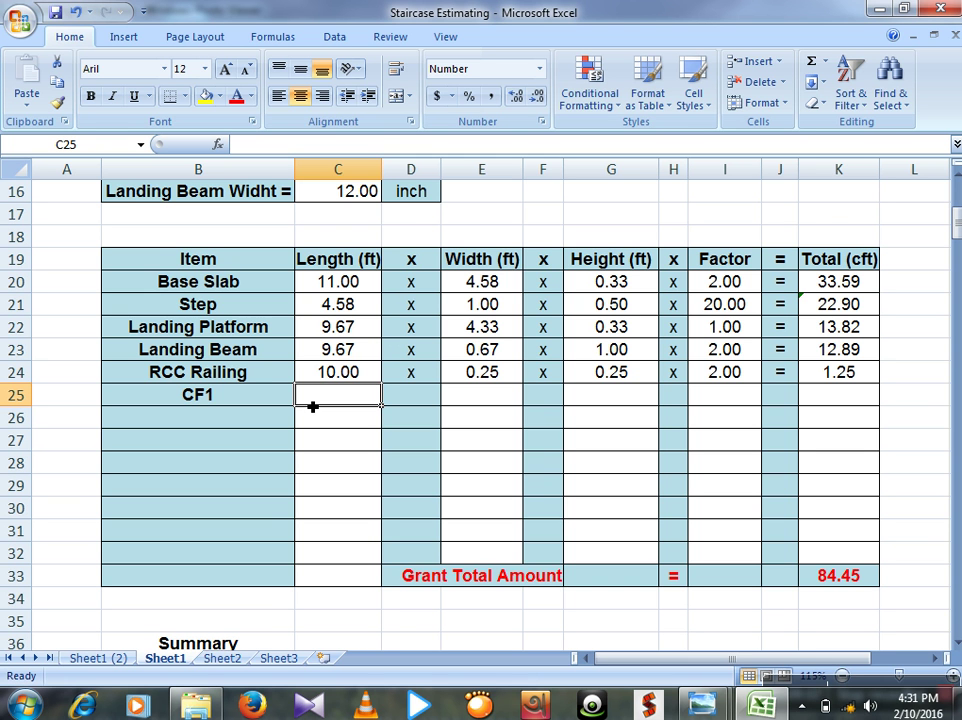
pyautogui.click(210, 403)
pyautogui.press('Delete')
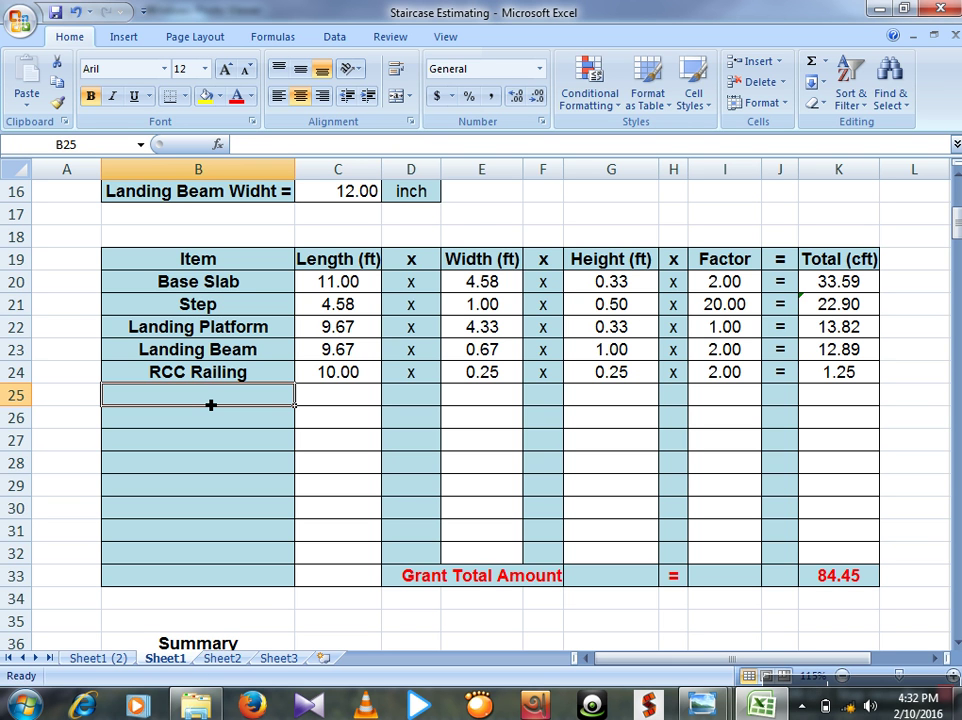
# Narrow columns A and D and widen column B enough to fit the full Landing Beam labels
pyautogui.moveTo(301, 174); pyautogui.dragTo(284, 176)
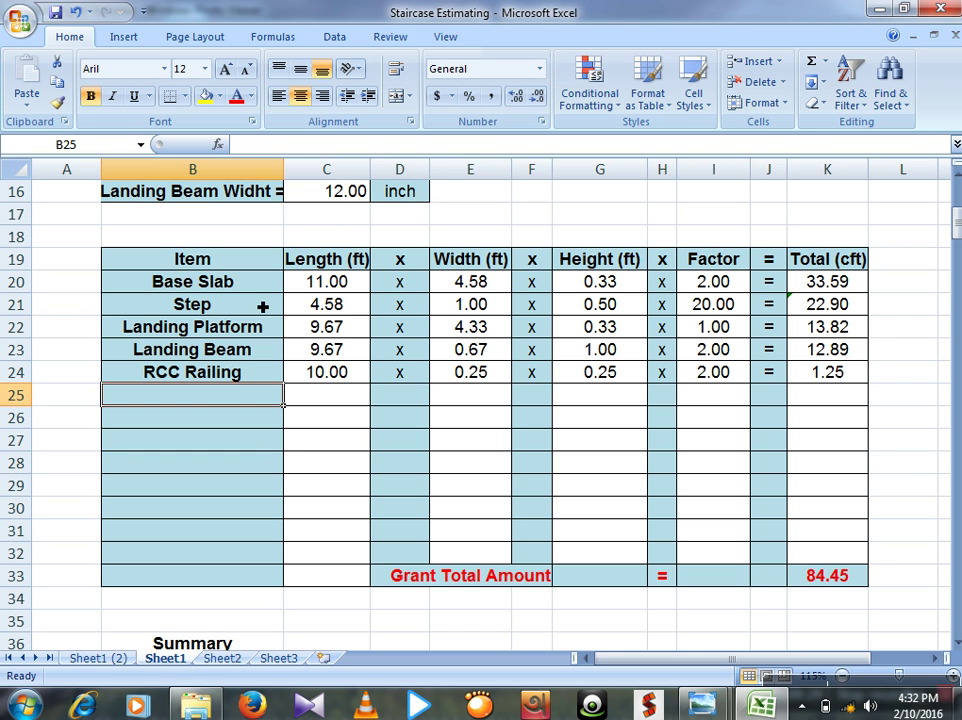
pyautogui.scroll(5, 244, 286)
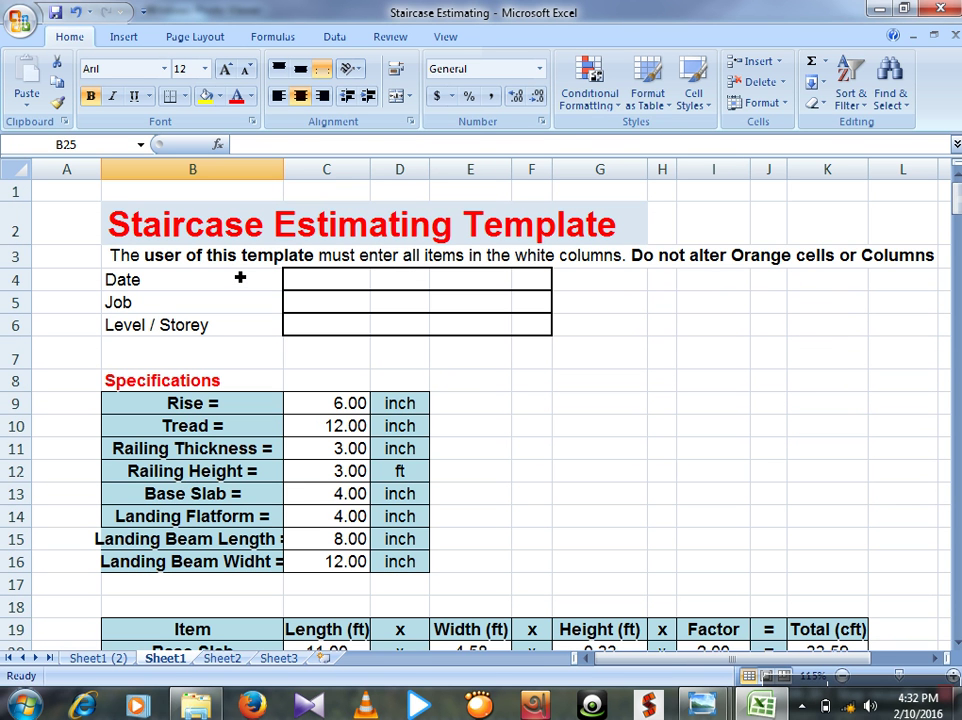
pyautogui.scroll(-4, 253, 273)
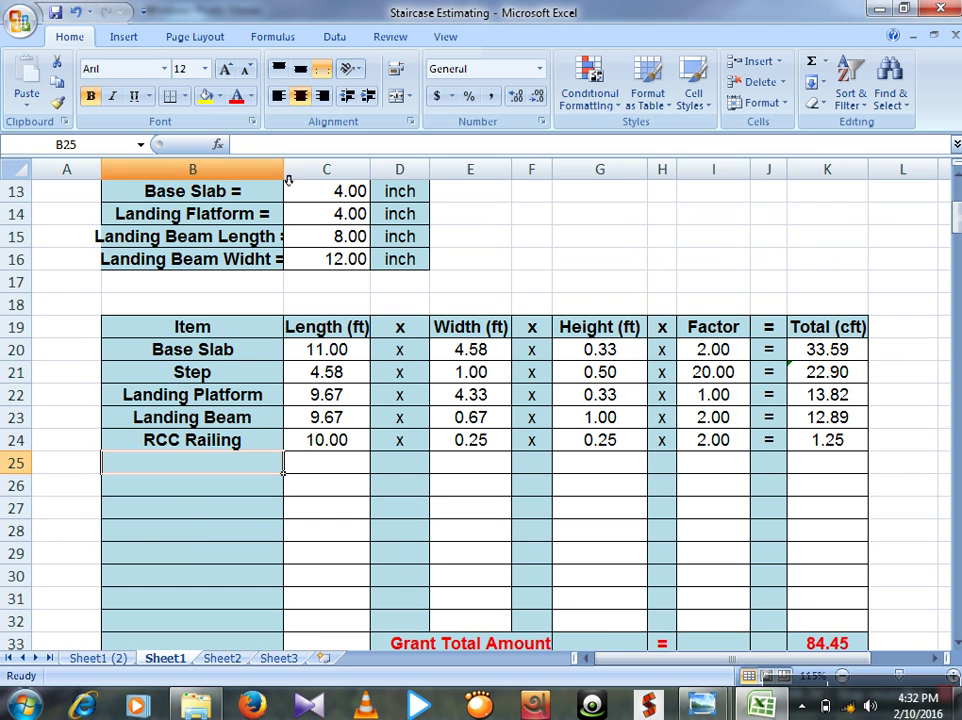
pyautogui.moveTo(292, 174)
pyautogui.mouseDown()
pyautogui.moveTo(311, 174)
pyautogui.moveTo(278, 174)
pyautogui.mouseUp()
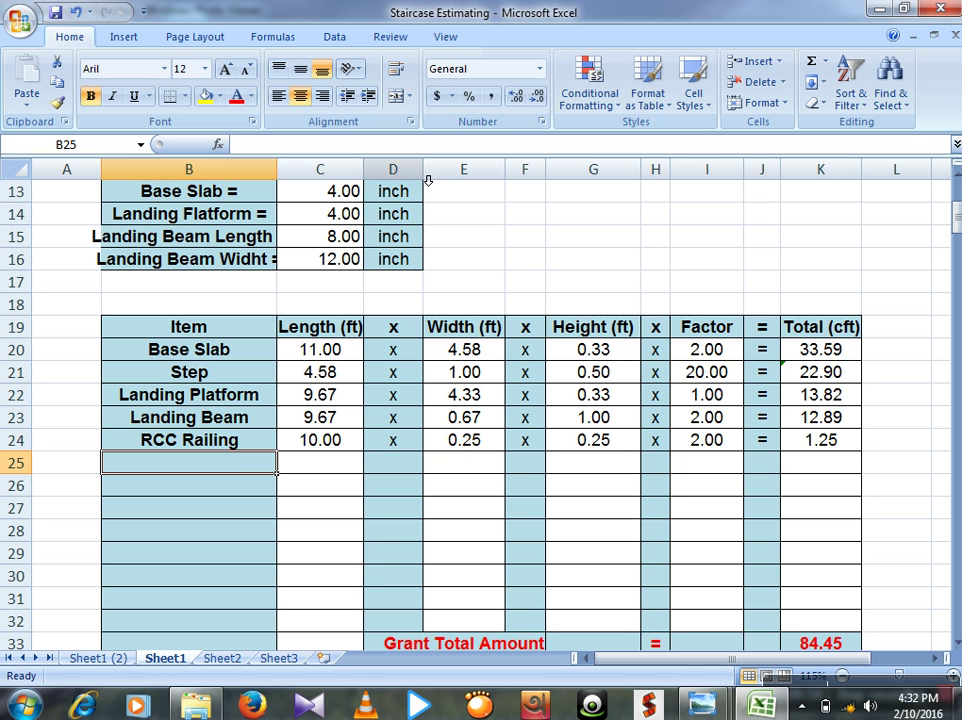
pyautogui.moveTo(428, 172); pyautogui.dragTo(414, 176)
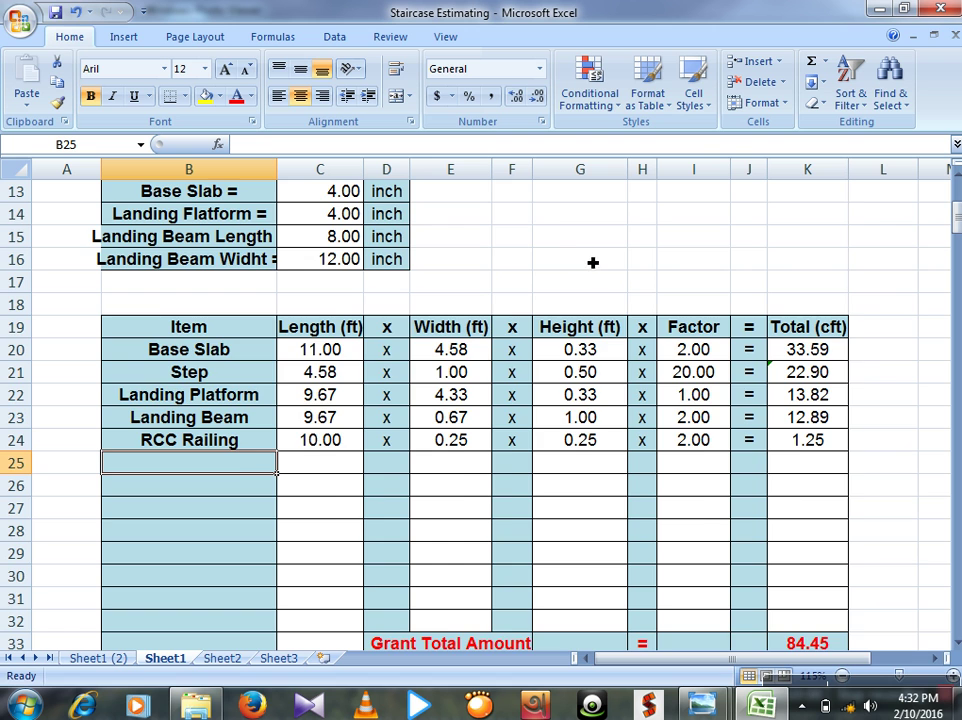
pyautogui.scroll(3, 601, 266)
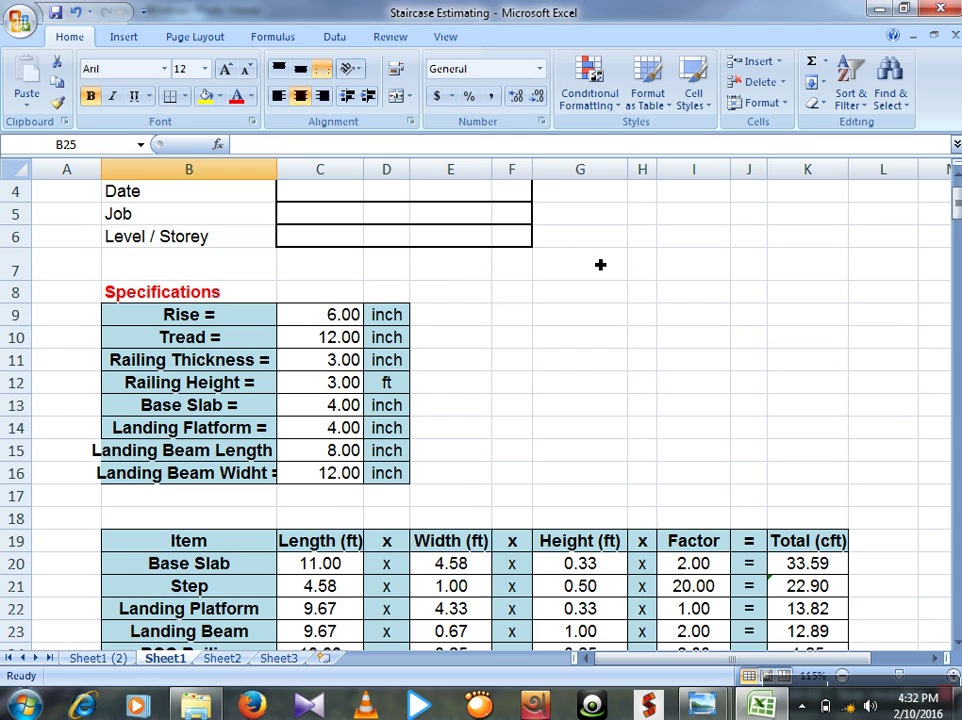
pyautogui.scroll(-2, 600, 265)
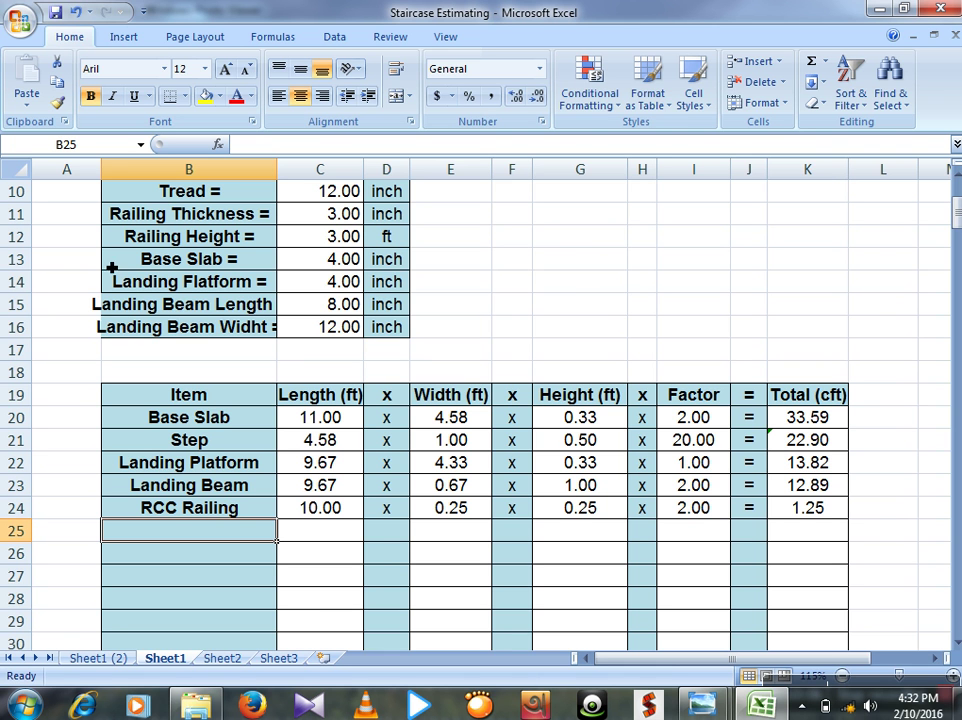
pyautogui.moveTo(101, 169); pyautogui.dragTo(83, 169)
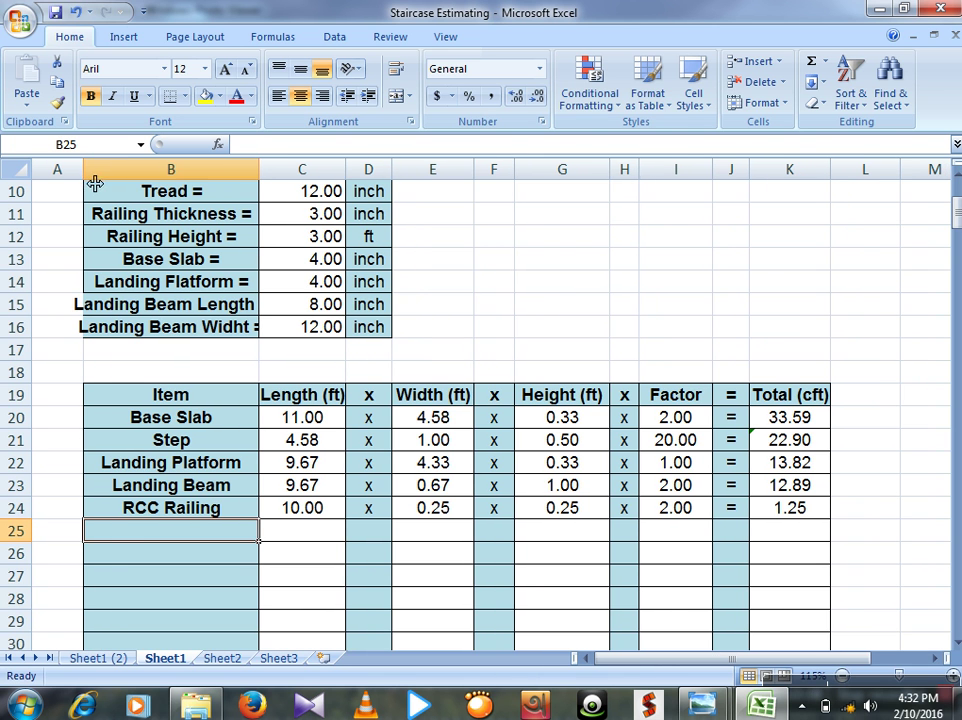
pyautogui.moveTo(259, 170); pyautogui.dragTo(321, 170)
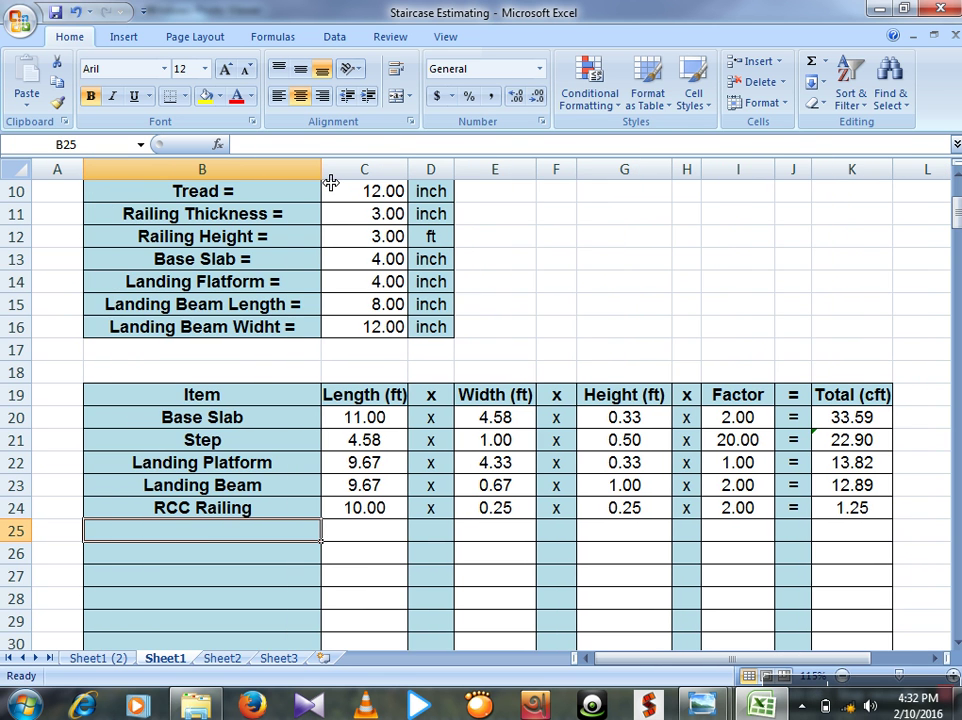
# Set the Rise, Tread, Railing Thickness, Railing Height and Base Slab specifications to 0
pyautogui.scroll(-2, 338, 395)
pyautogui.scroll(4, 337, 385)
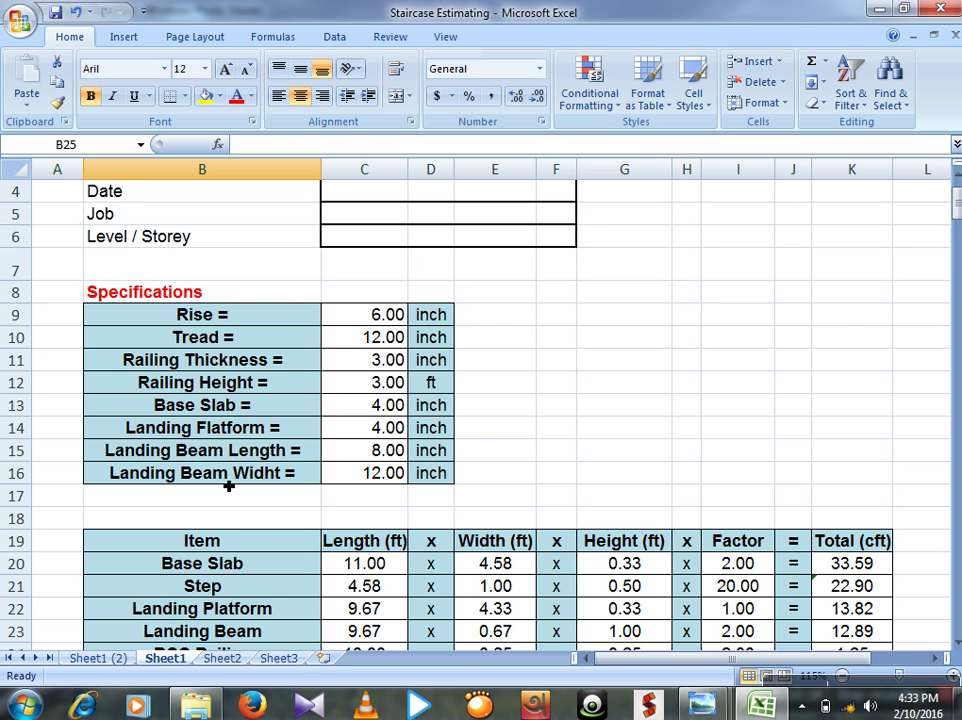
pyautogui.scroll(-2, 362, 462)
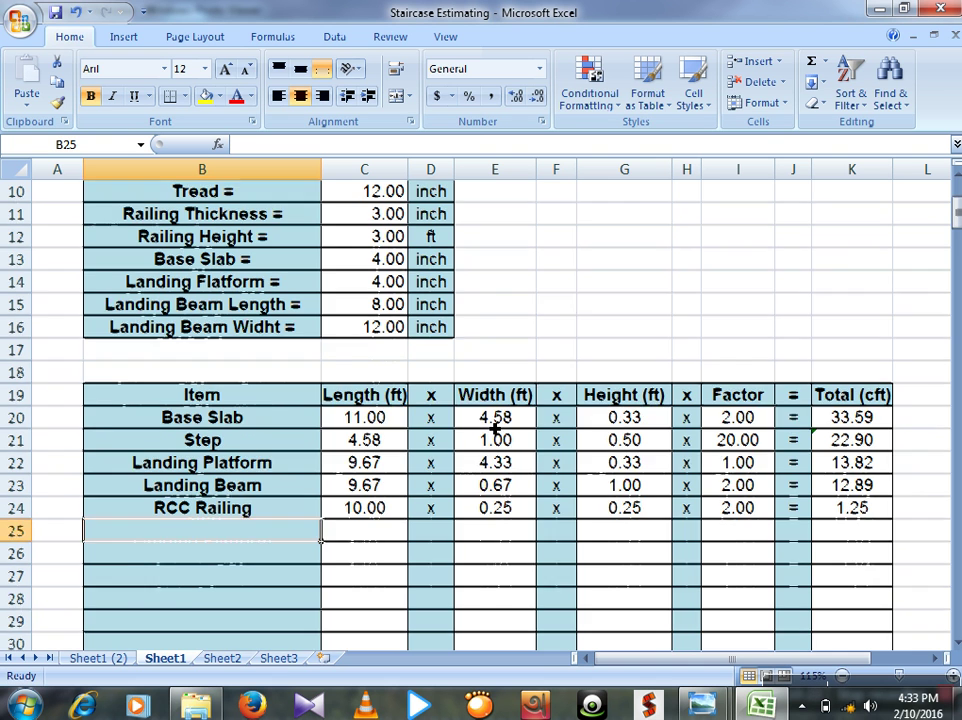
pyautogui.scroll(1, 495, 428)
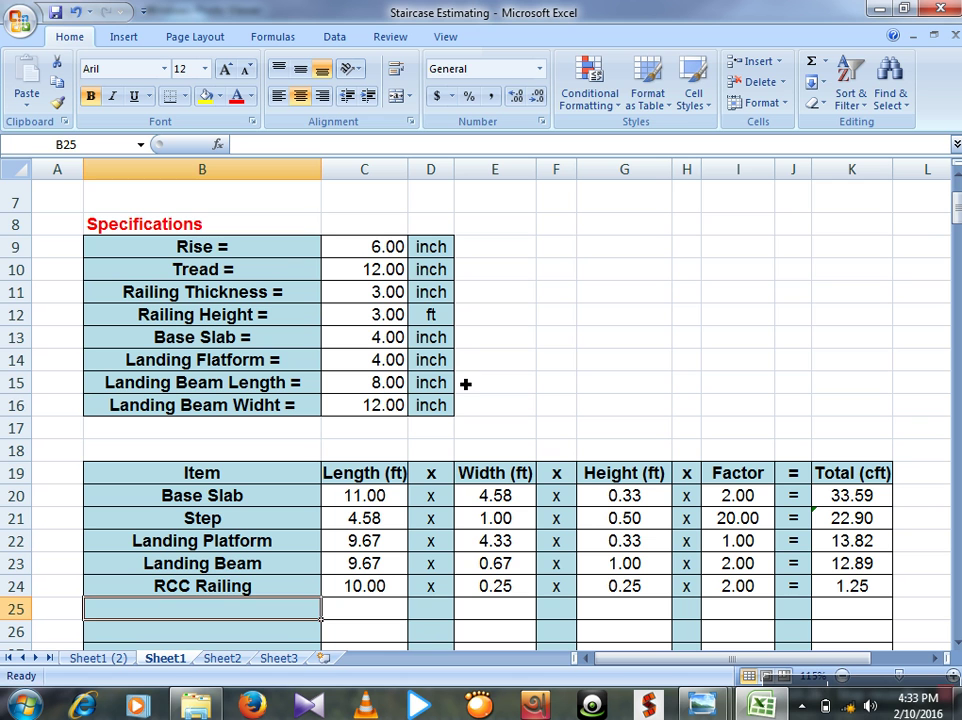
pyautogui.click(391, 254)
pyautogui.write('0')
pyautogui.click(390, 269)
pyautogui.write('0')
pyautogui.press('Return')
pyautogui.write('0')
pyautogui.press('Return')
pyautogui.write('0')
pyautogui.press('Return')
pyautogui.write('0')
pyautogui.press('Return')
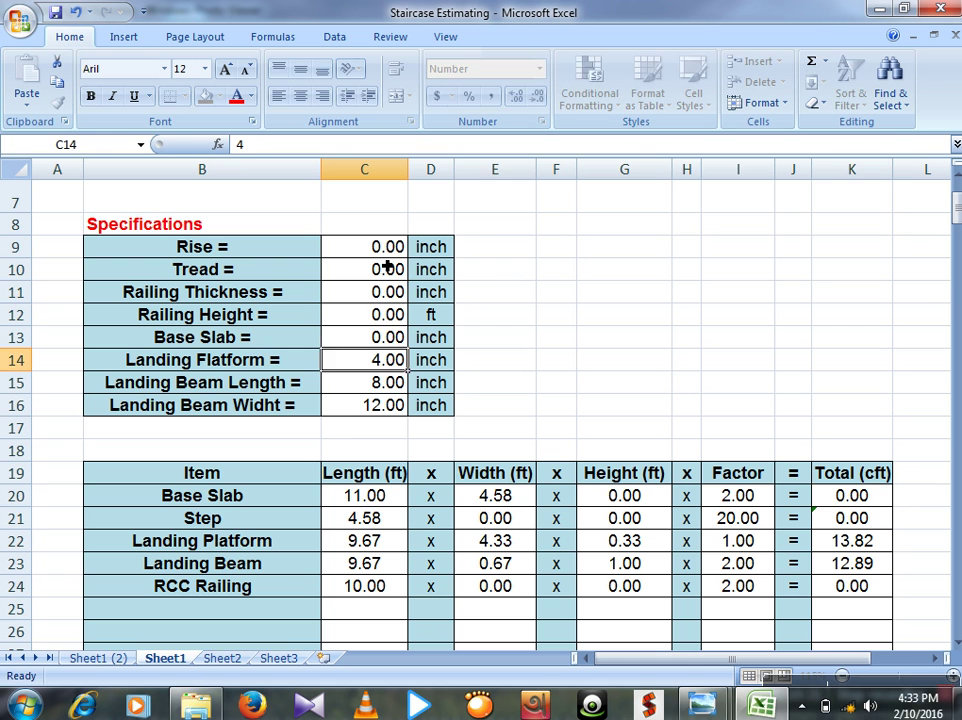
# Set the Landing Flatform, Landing Beam Length and Landing Beam Widht specifications to 0
pyautogui.press('Return')
pyautogui.write('0')
pyautogui.press('Return')
pyautogui.write('0')
pyautogui.press('Return')
pyautogui.write('0')
pyautogui.press('BackSpace')
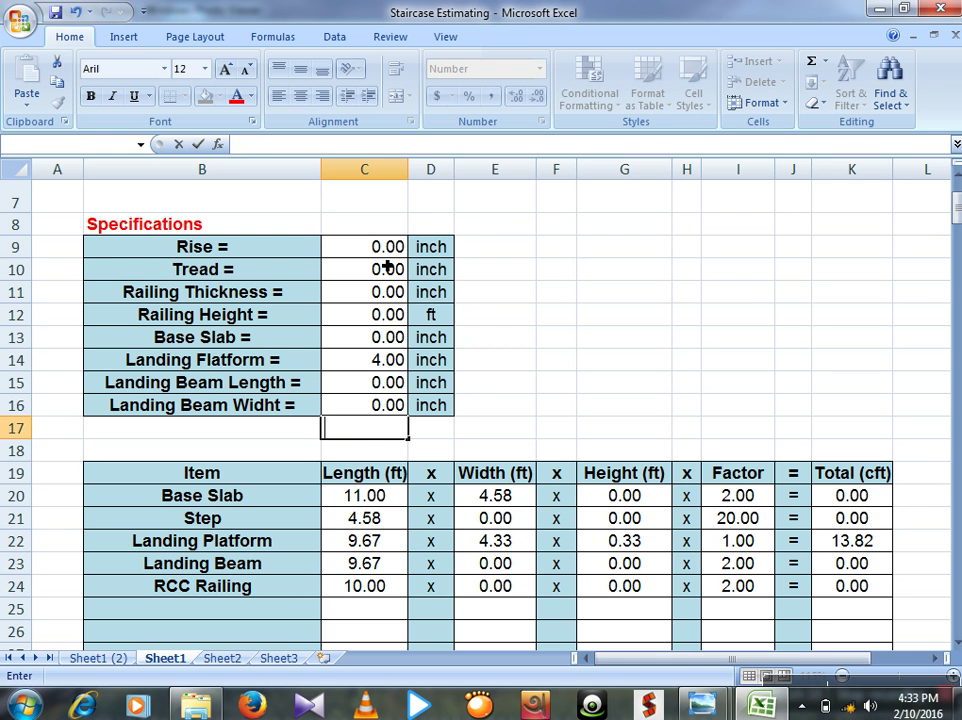
pyautogui.press('Up')
pyautogui.press('Up')
pyautogui.press('Up')
pyautogui.write('0')
pyautogui.press('Return')
# Shade the formula cells E21, E23:E24, G20:G21 and G23:G24 in the Width and Height columns light blue
pyautogui.click(505, 517)
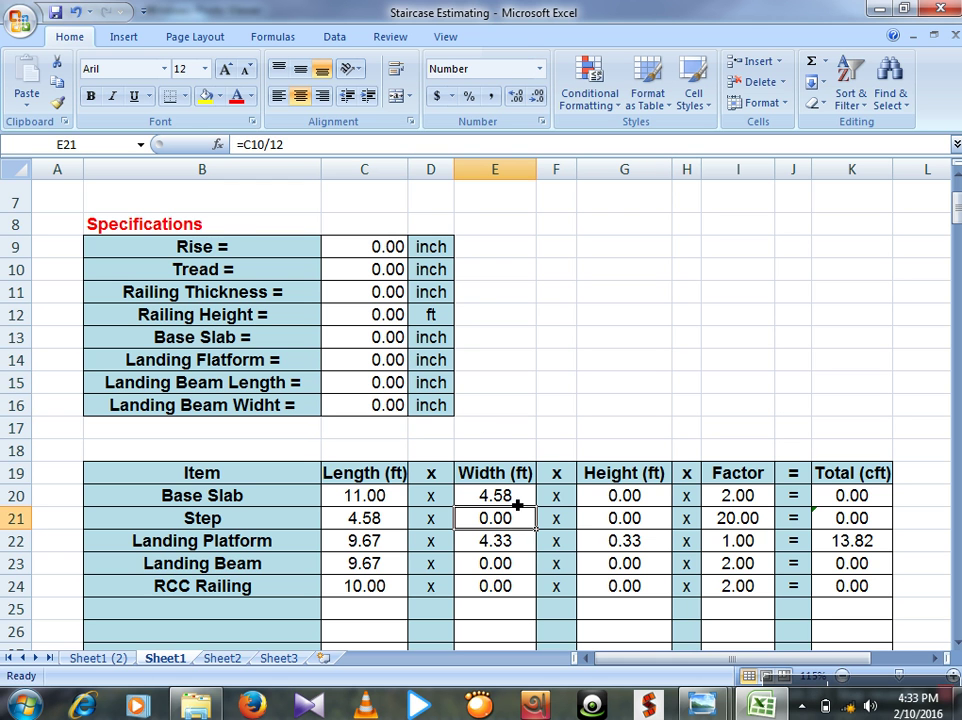
pyautogui.click(225, 99)
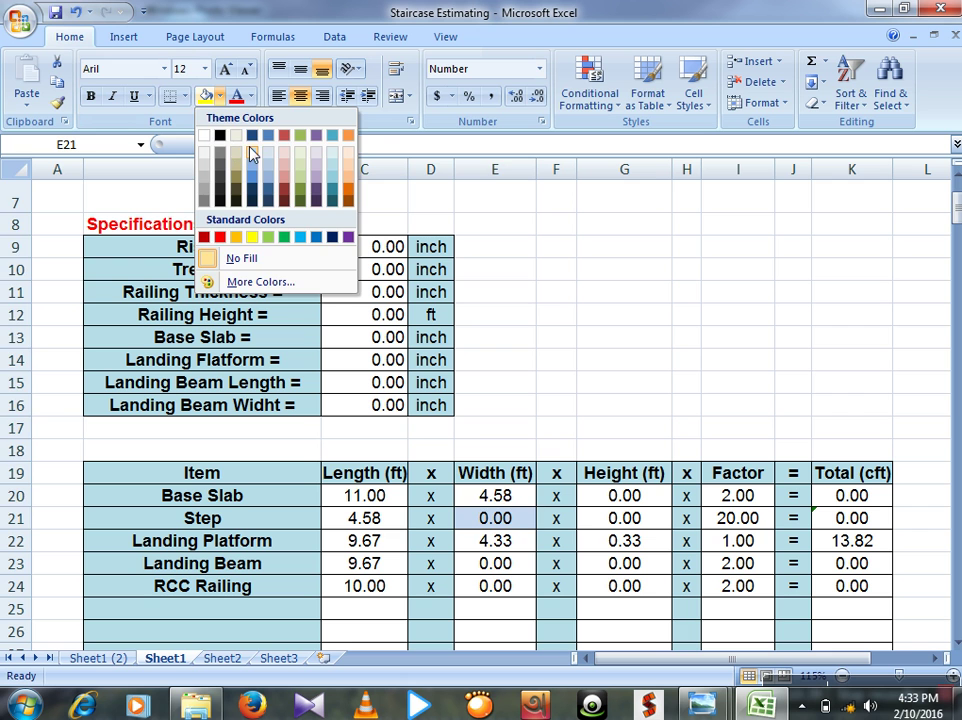
pyautogui.click(253, 154)
pyautogui.moveTo(512, 568); pyautogui.dragTo(509, 591)
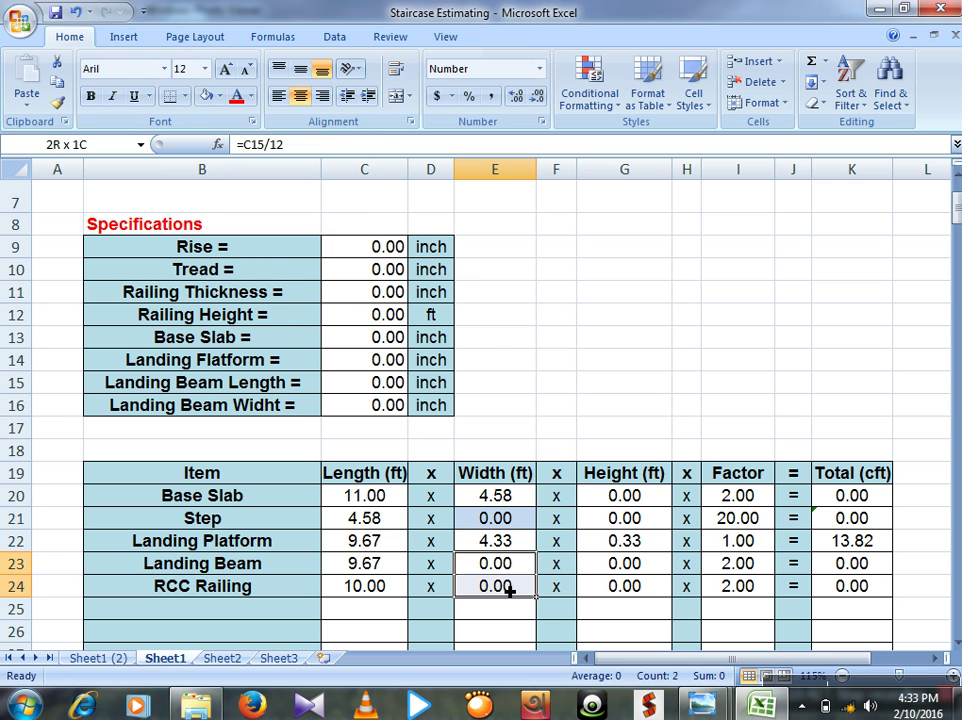
pyautogui.click(205, 95)
pyautogui.moveTo(636, 520); pyautogui.dragTo(645, 507)
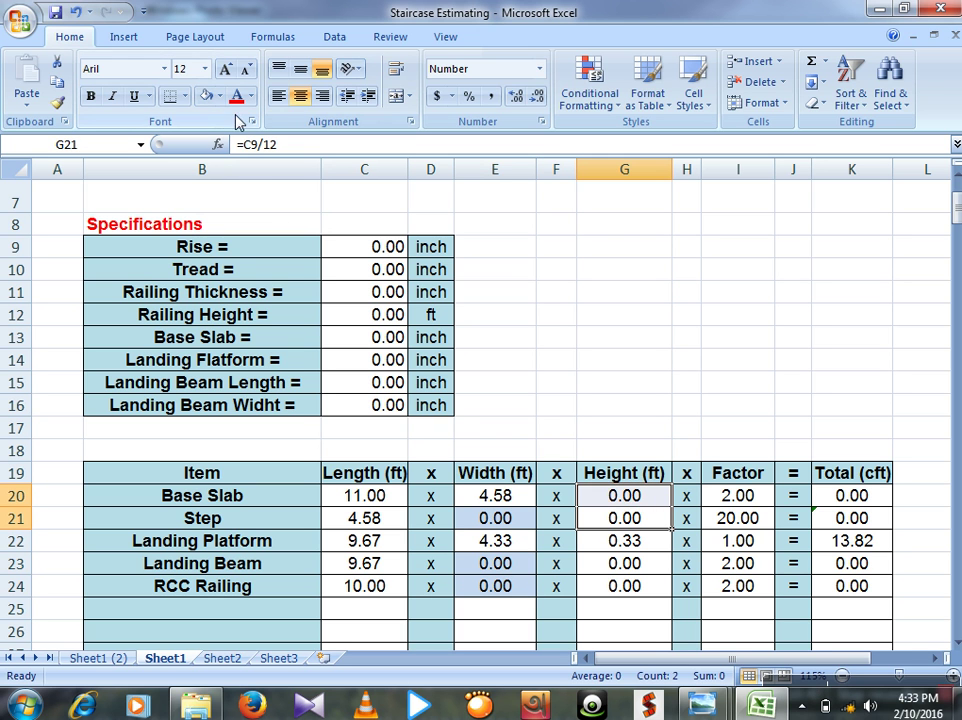
pyautogui.click(207, 95)
pyautogui.moveTo(624, 566); pyautogui.dragTo(627, 590)
pyautogui.click(207, 96)
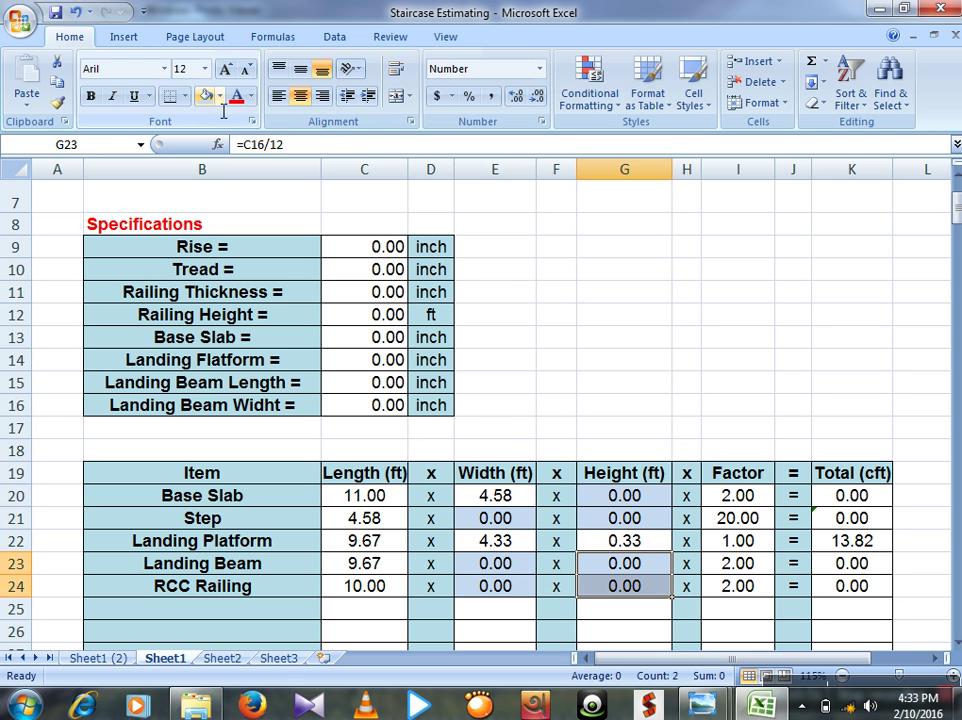
# Apply the same light blue fill to the Total (cft) column cells K20:K34
pyautogui.moveTo(838, 495); pyautogui.dragTo(824, 277)
pyautogui.scroll(7, 730, 438)
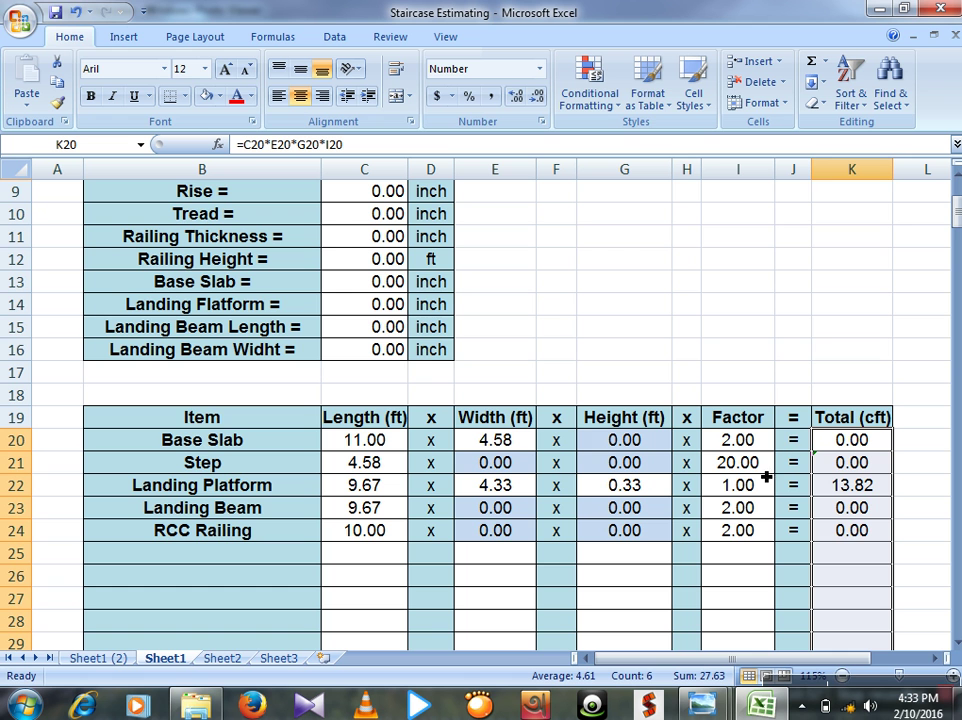
pyautogui.click(205, 96)
pyautogui.scroll(-3, 326, 247)
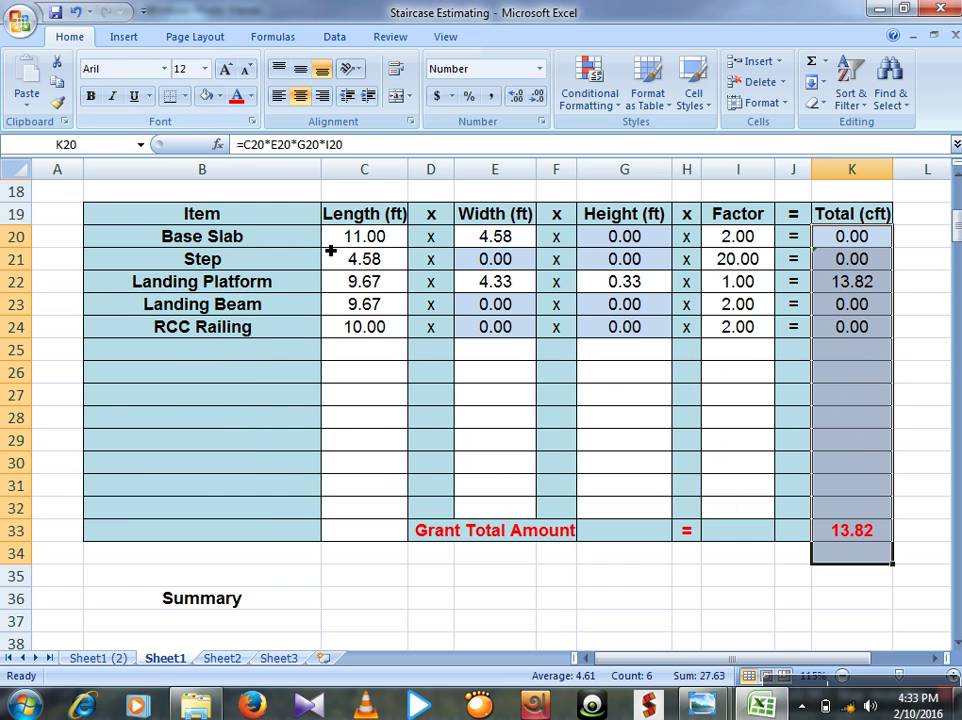
pyautogui.scroll(2, 369, 361)
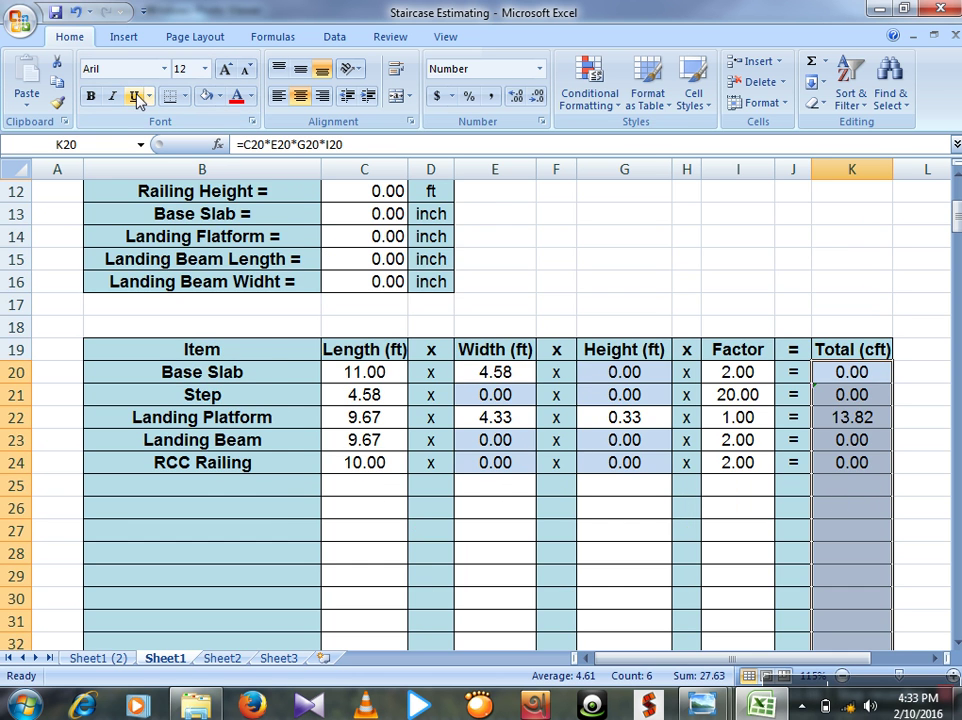
pyautogui.scroll(4, 251, 253)
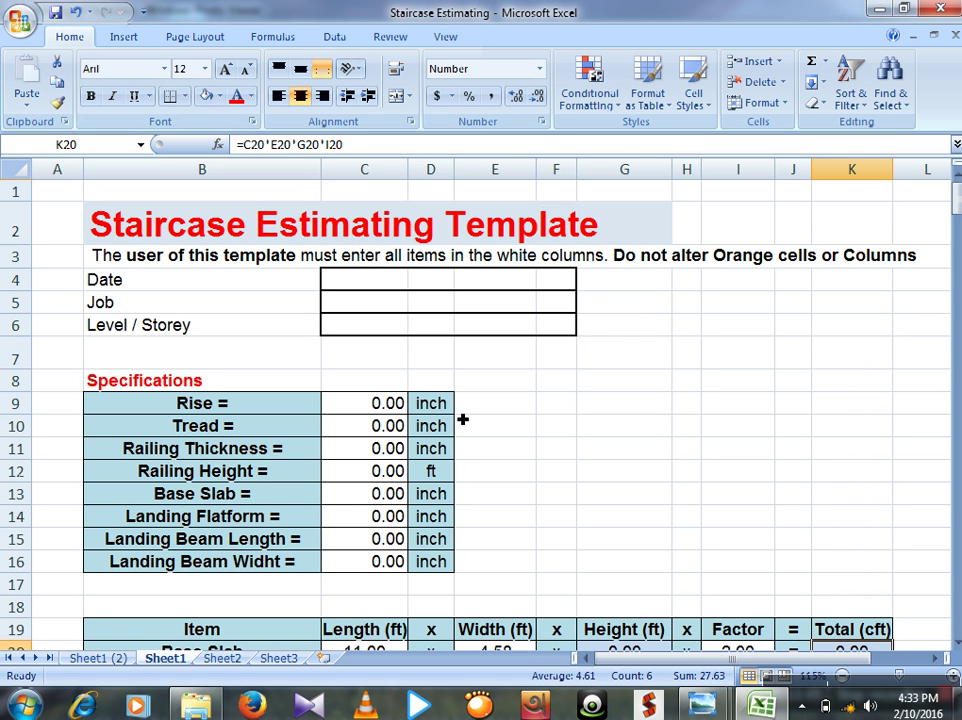
pyautogui.scroll(-1, 466, 346)
pyautogui.scroll(-3, 333, 492)
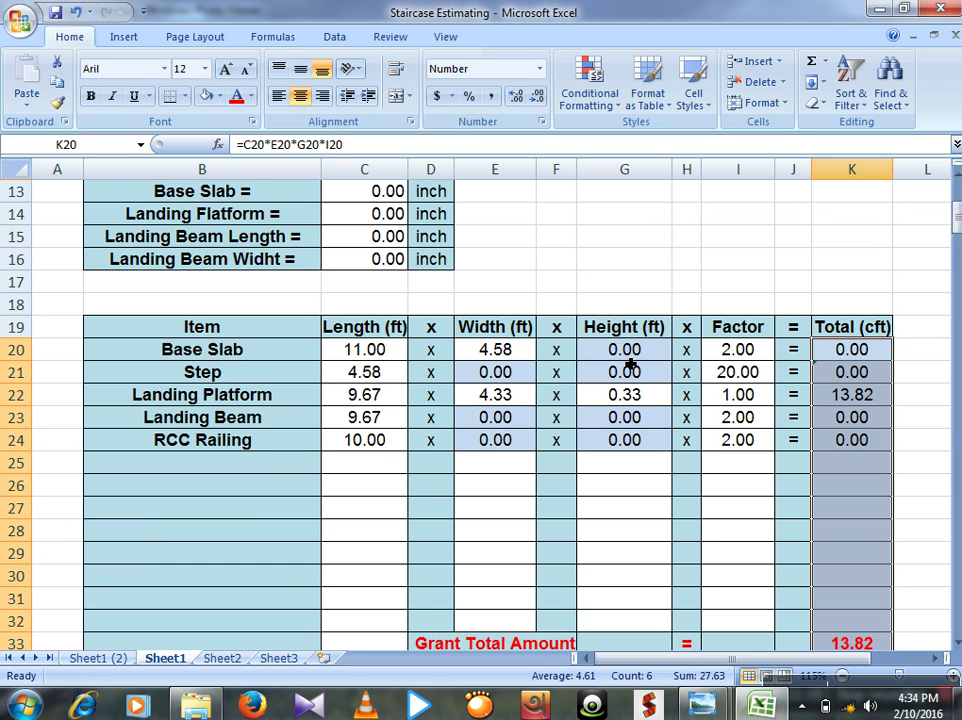
# Set the Base Slab thickness in the Specifications table to 4 inches
pyautogui.scroll(3, 481, 348)
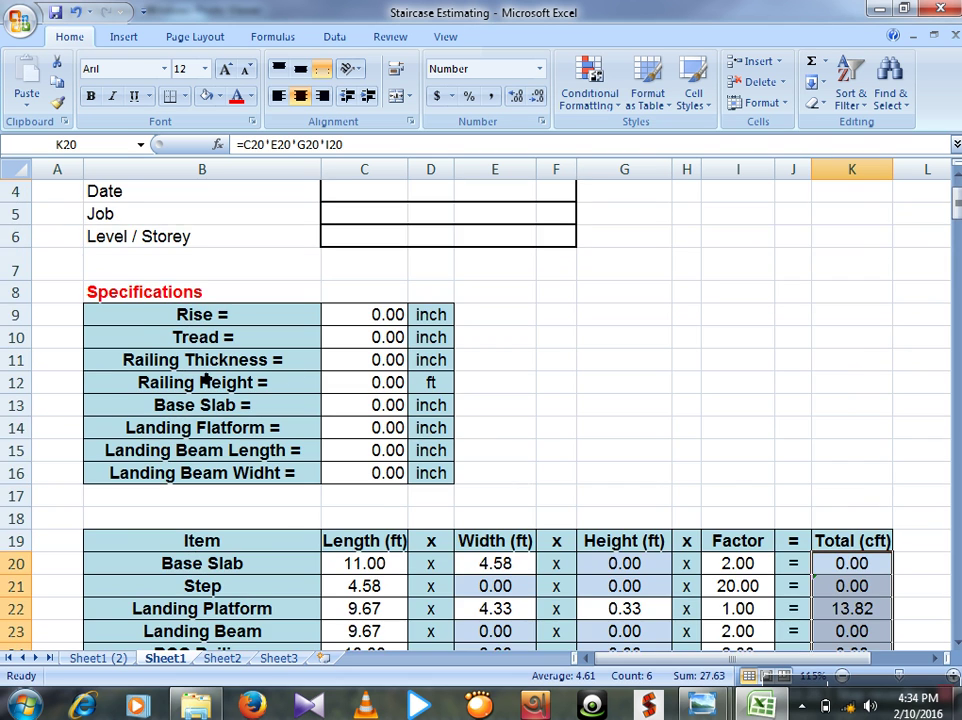
pyautogui.scroll(-2, 489, 448)
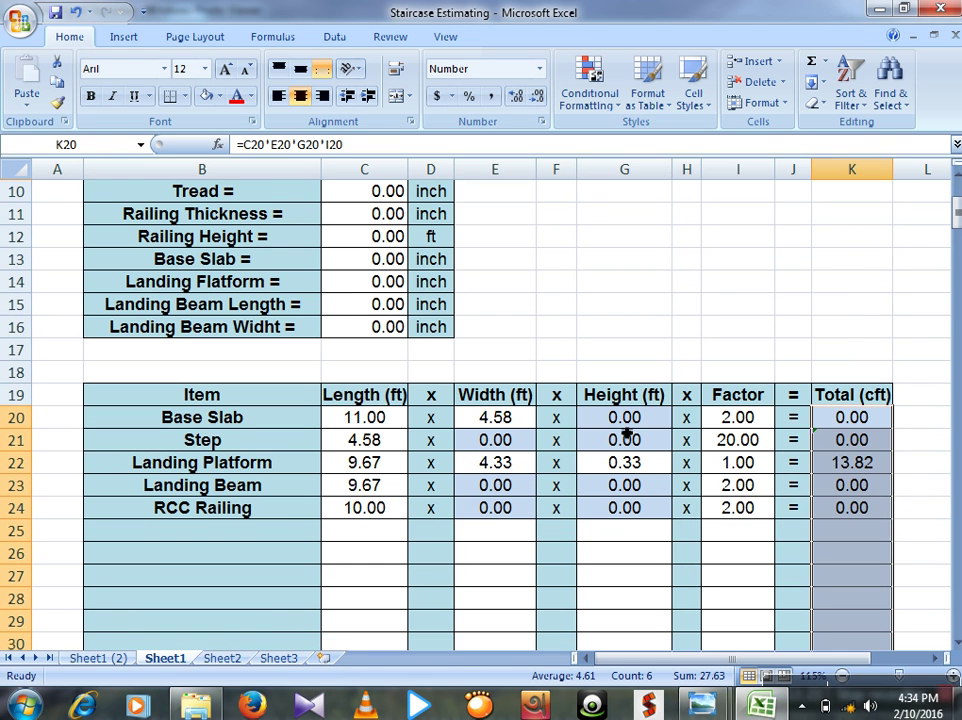
pyautogui.scroll(2, 625, 430)
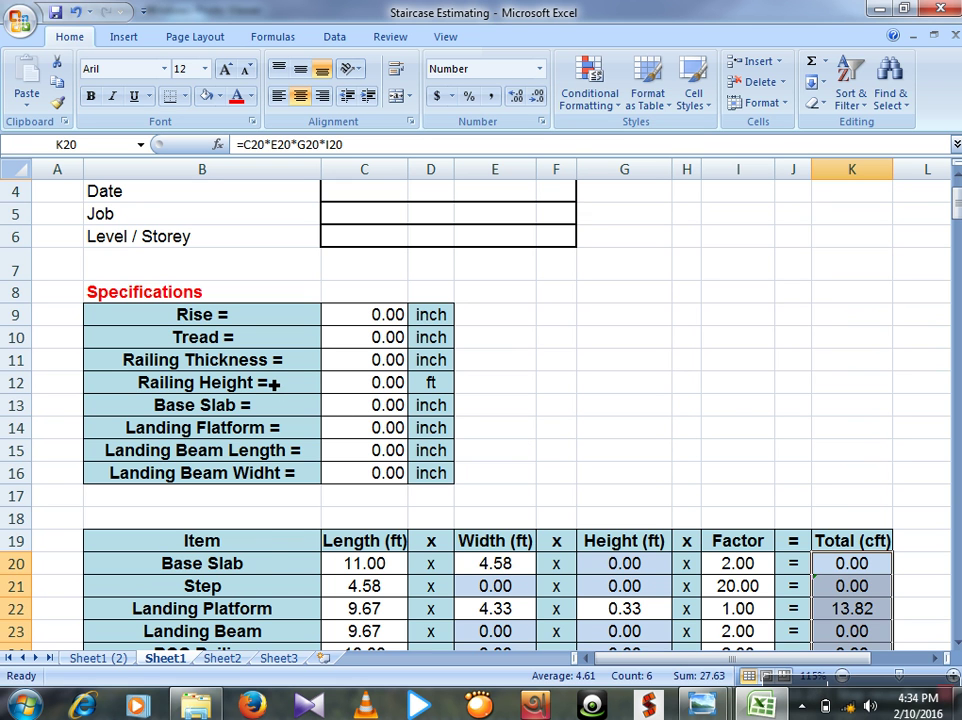
pyautogui.scroll(-1, 272, 383)
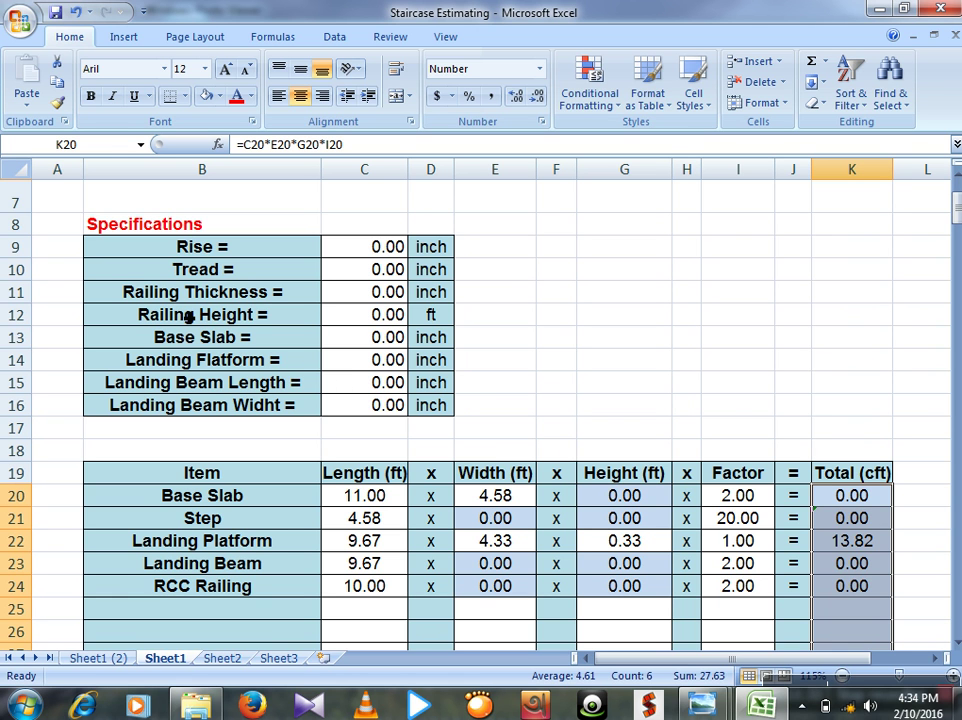
pyautogui.click(381, 342)
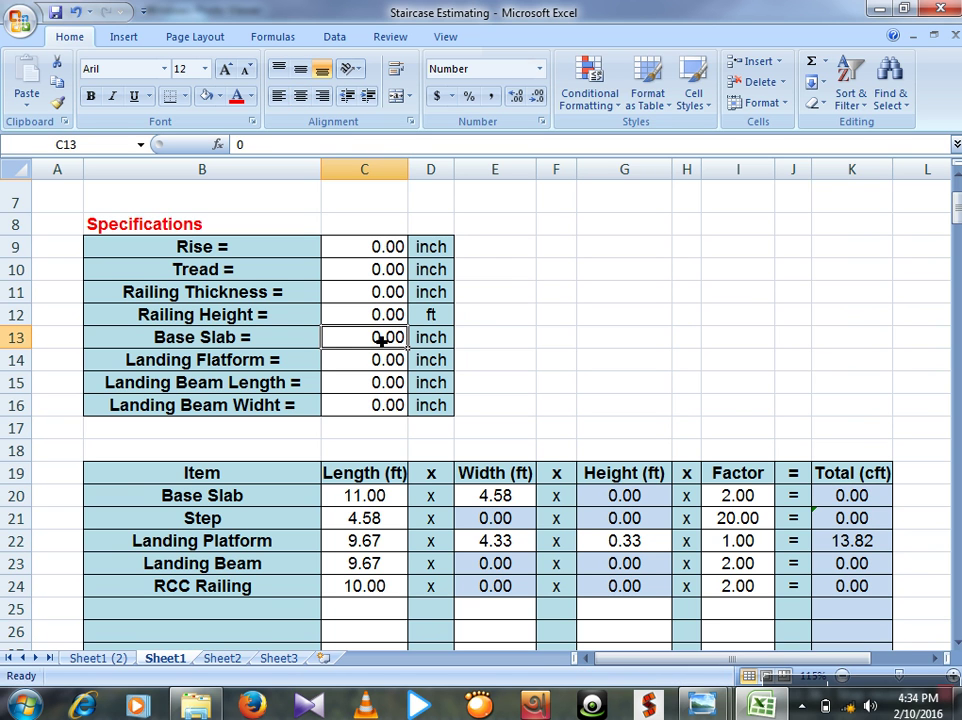
pyautogui.write('4')
pyautogui.press('Tab')
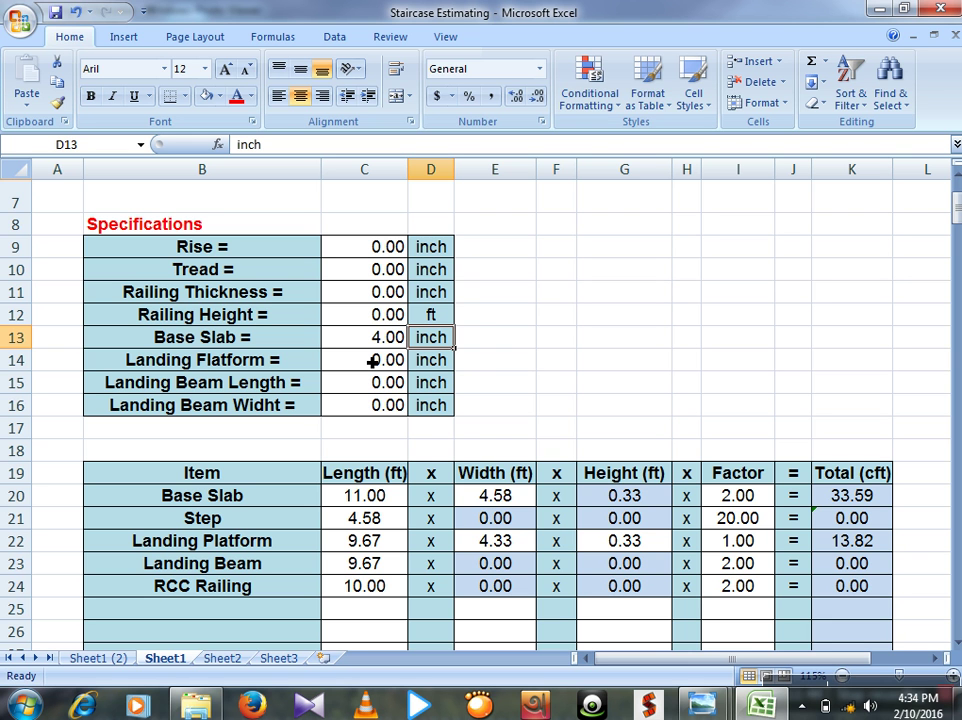
# Set the Rise specification to 4 inches and the Tread specification to 12 inches for the Step item
pyautogui.scroll(-1, 494, 371)
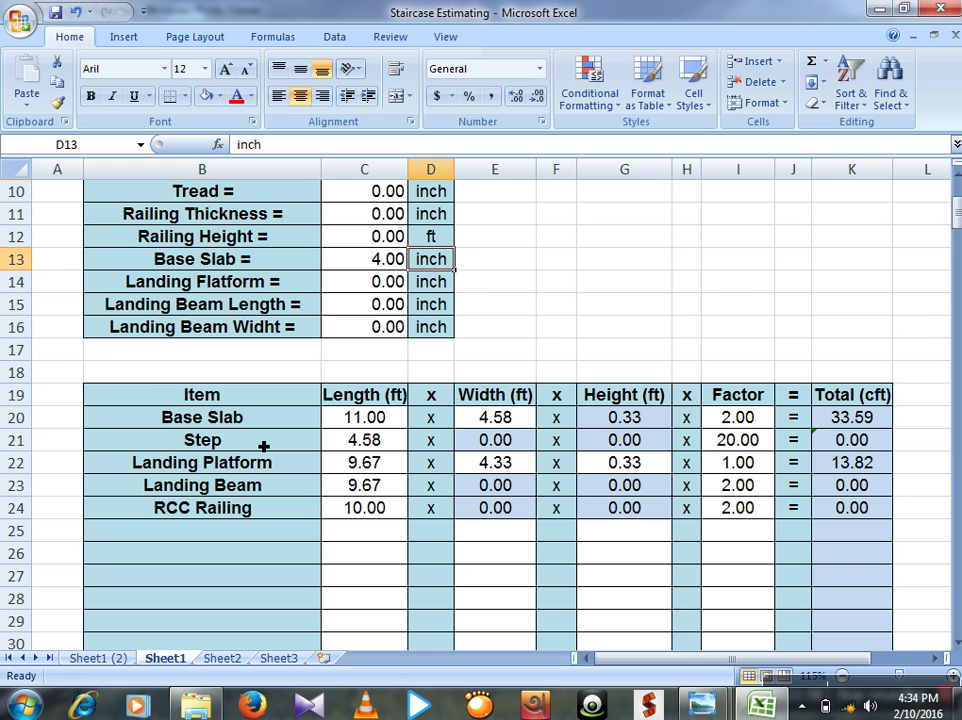
pyautogui.click(393, 447)
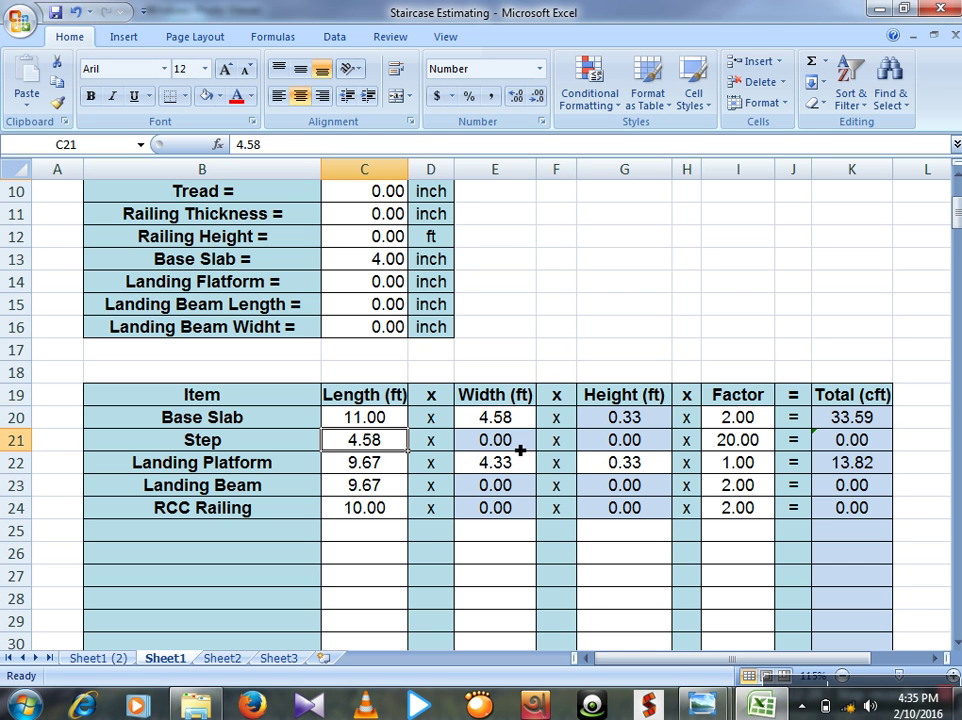
pyautogui.scroll(1, 520, 450)
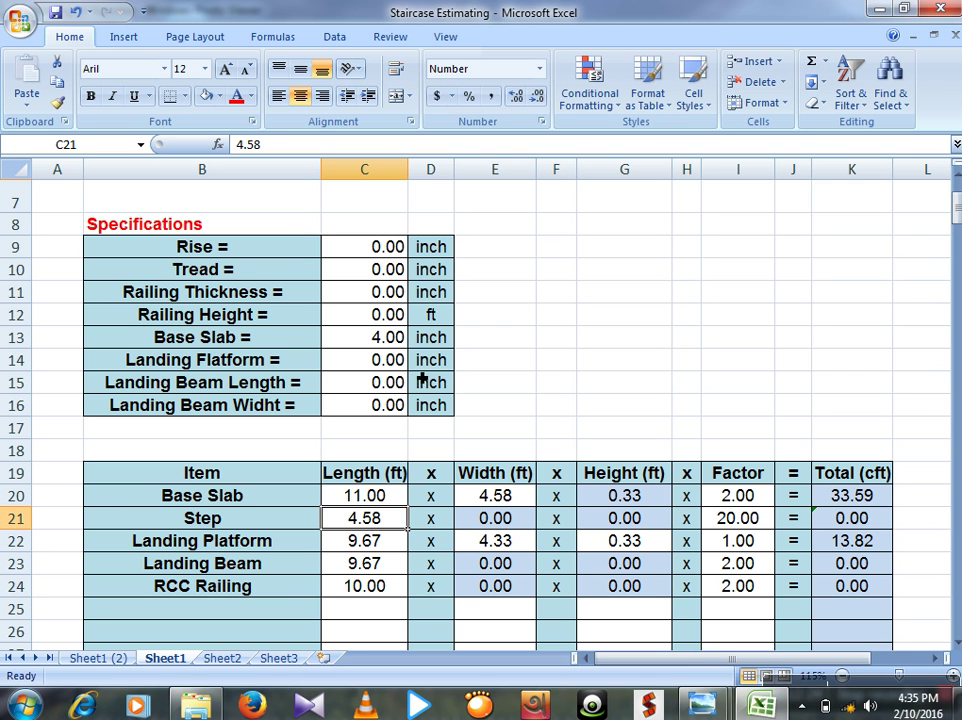
pyautogui.click(378, 254)
pyautogui.write('4')
pyautogui.press('Return')
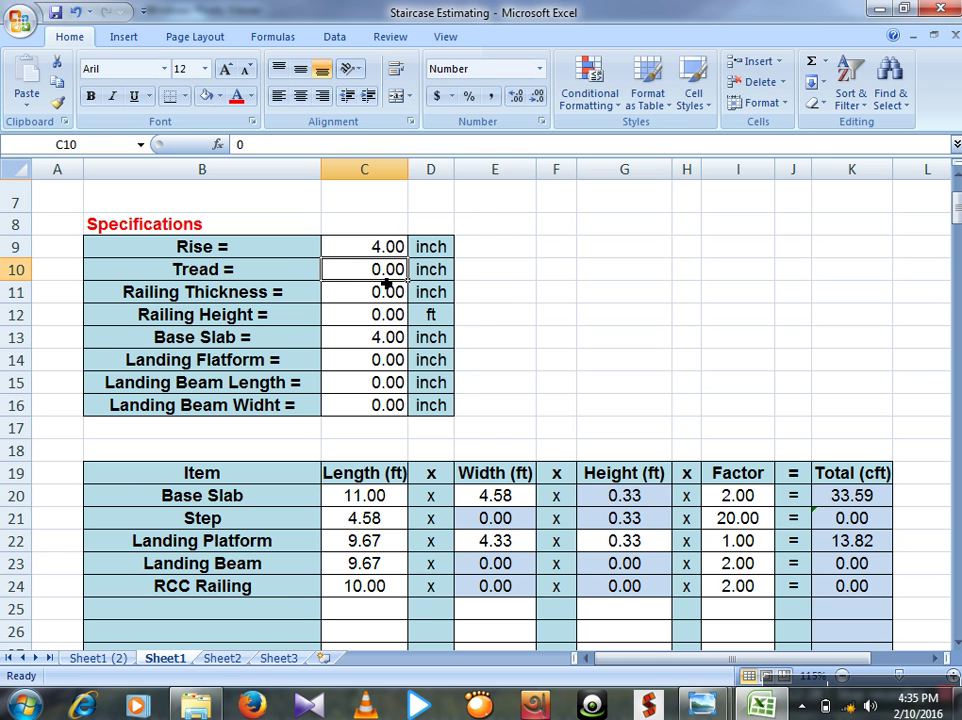
pyautogui.write('12')
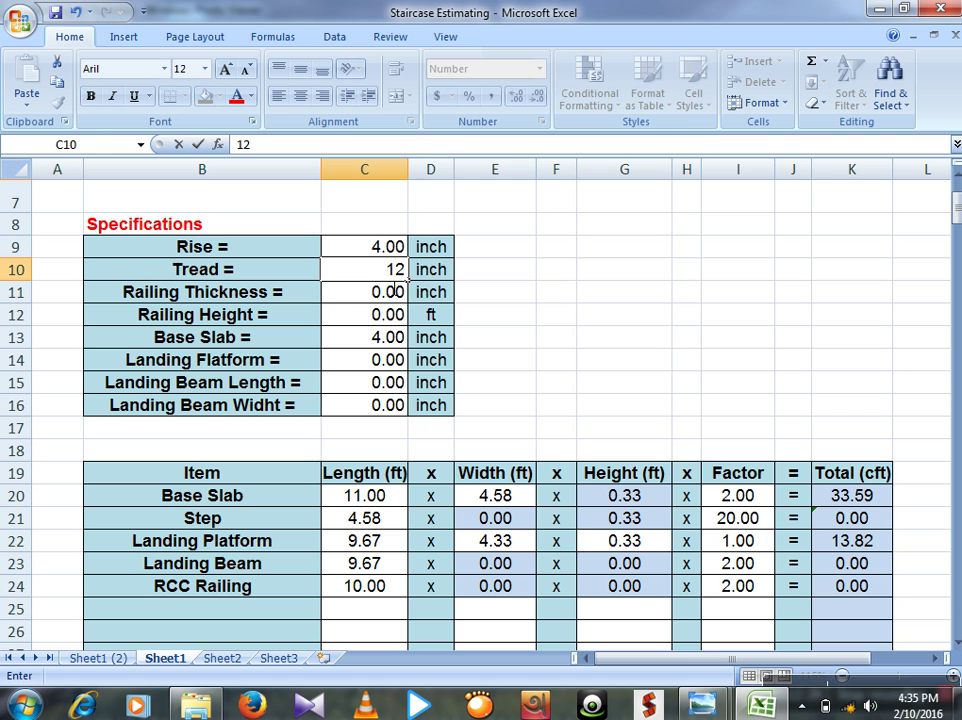
pyautogui.press('Tab')
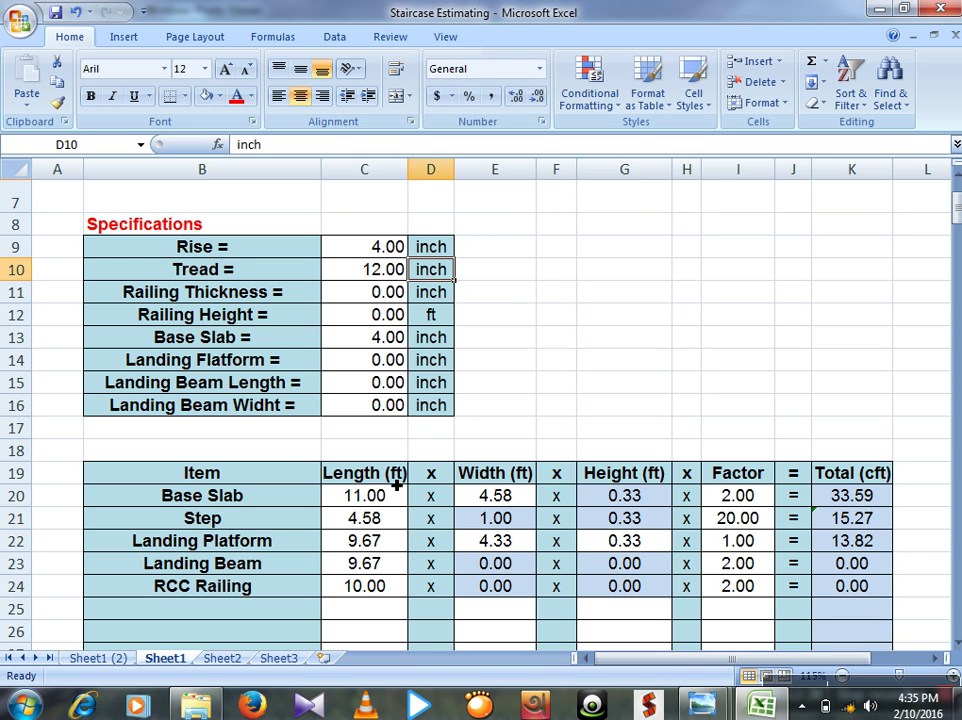
# Examine the Step item's Width formula in E21 to see which specification cell it references
pyautogui.click(477, 525)
pyautogui.press('Down')
pyautogui.press('Down')
pyautogui.press('Down')
pyautogui.press('Up')
pyautogui.press('Up')
pyautogui.press('Up')
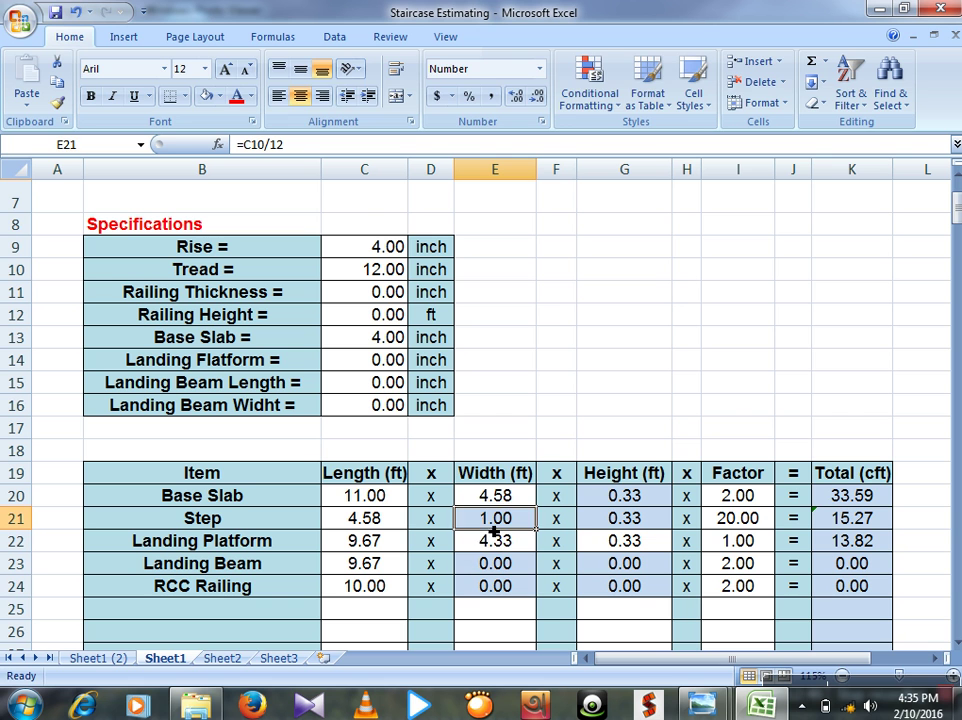
pyautogui.press('F2')
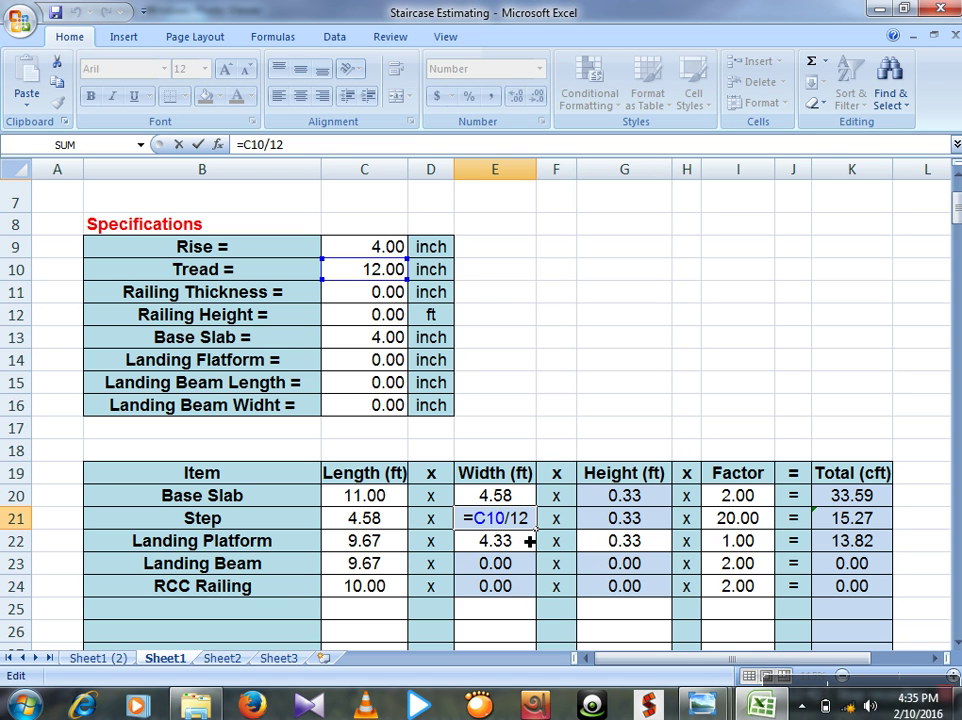
pyautogui.press('Tab')
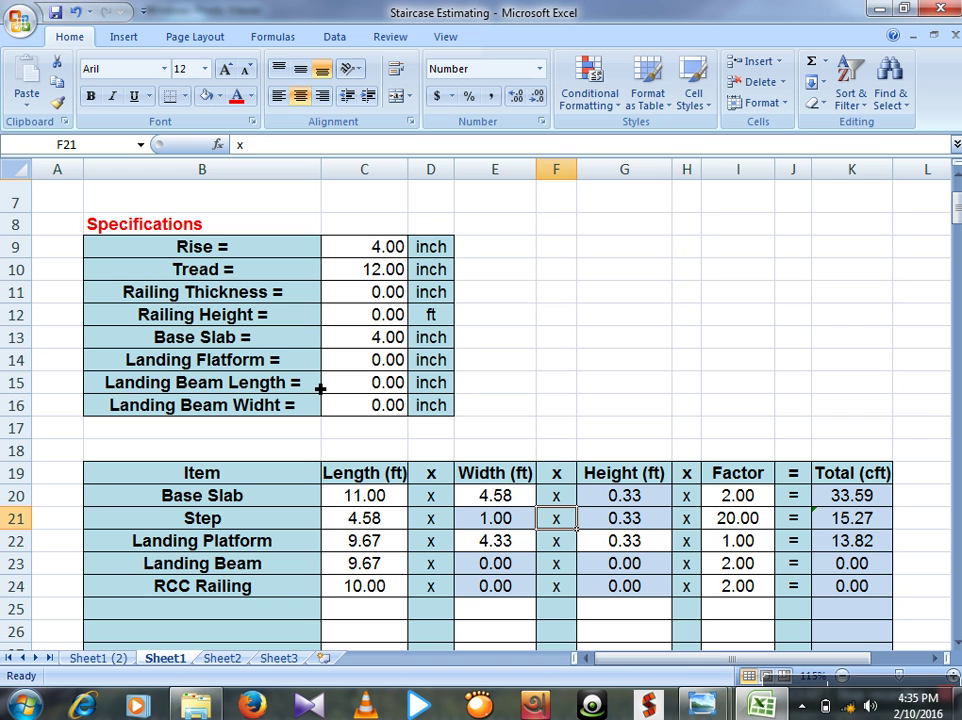
# Replace the fixed Landing Platform height in G22 with the formula =C14/12, linking it to the Landing Flatform specification
pyautogui.moveTo(440, 361); pyautogui.dragTo(274, 366)
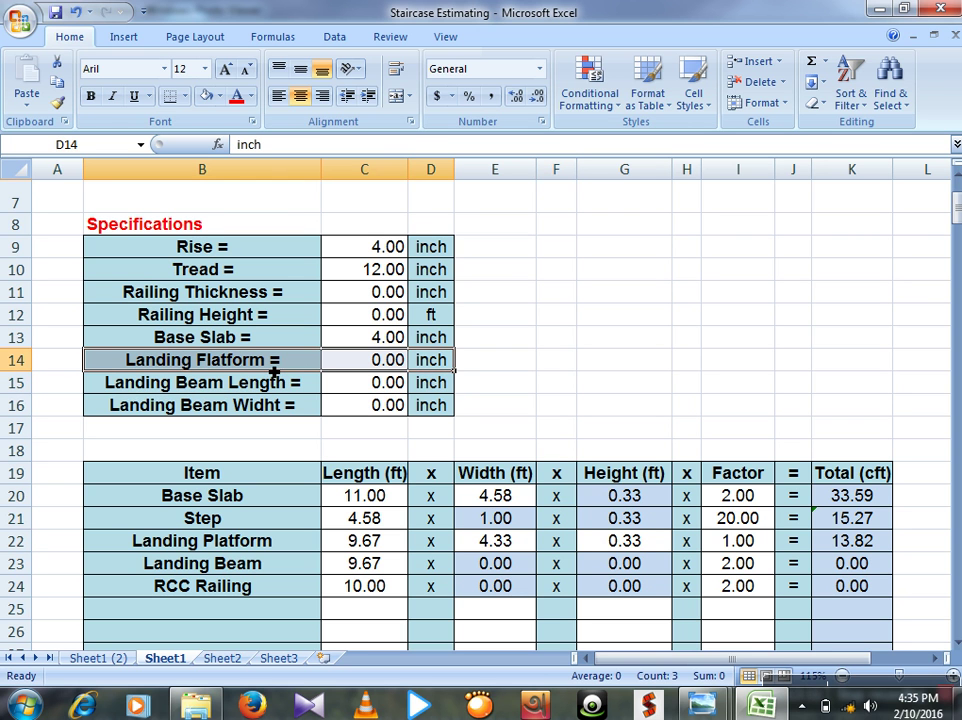
pyautogui.click(378, 368)
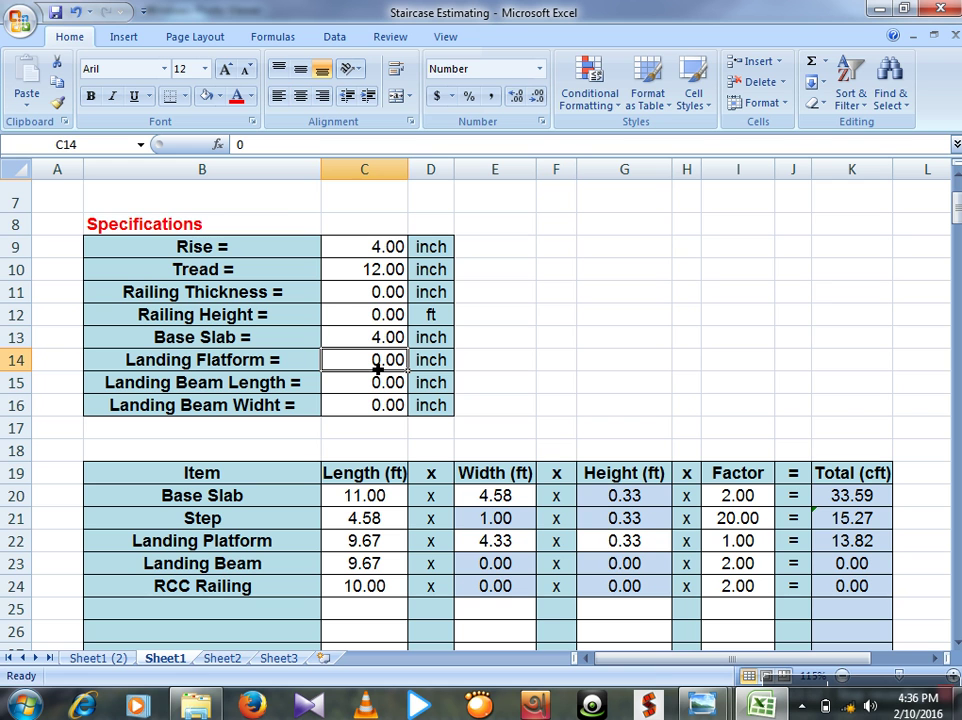
pyautogui.click(640, 546)
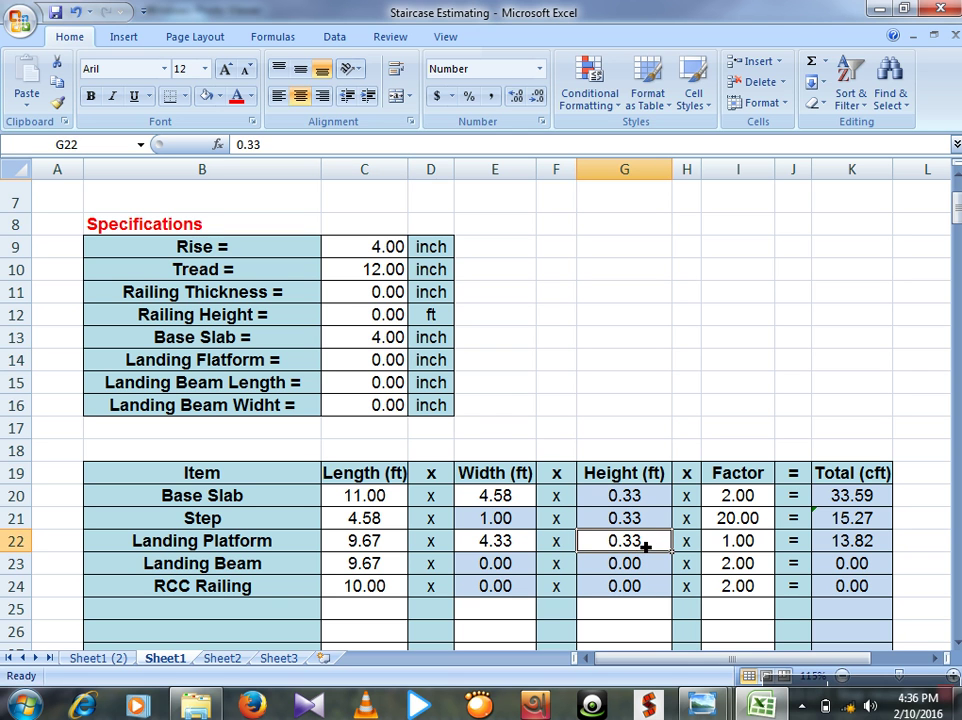
pyautogui.click(396, 367)
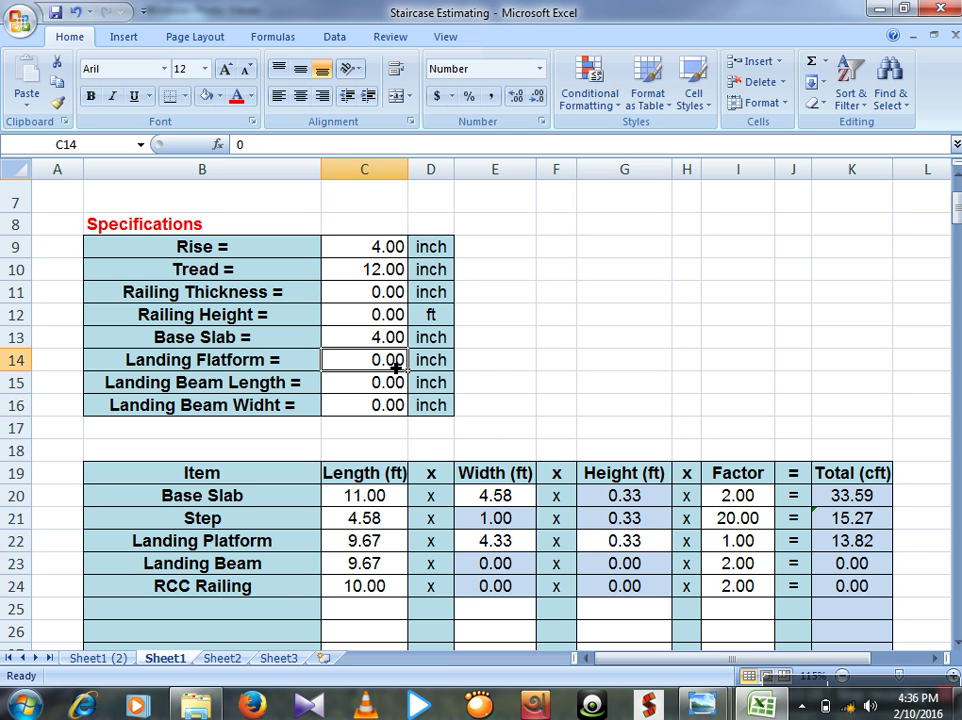
pyautogui.doubleClick(635, 542)
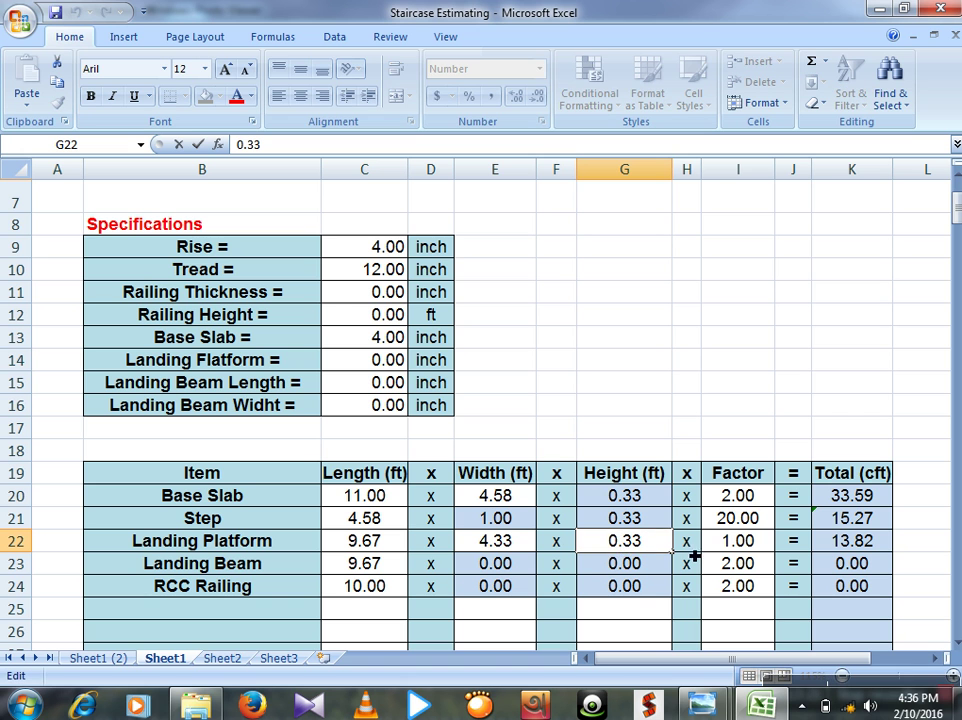
pyautogui.moveTo(672, 540); pyautogui.dragTo(591, 554)
pyautogui.write('=')
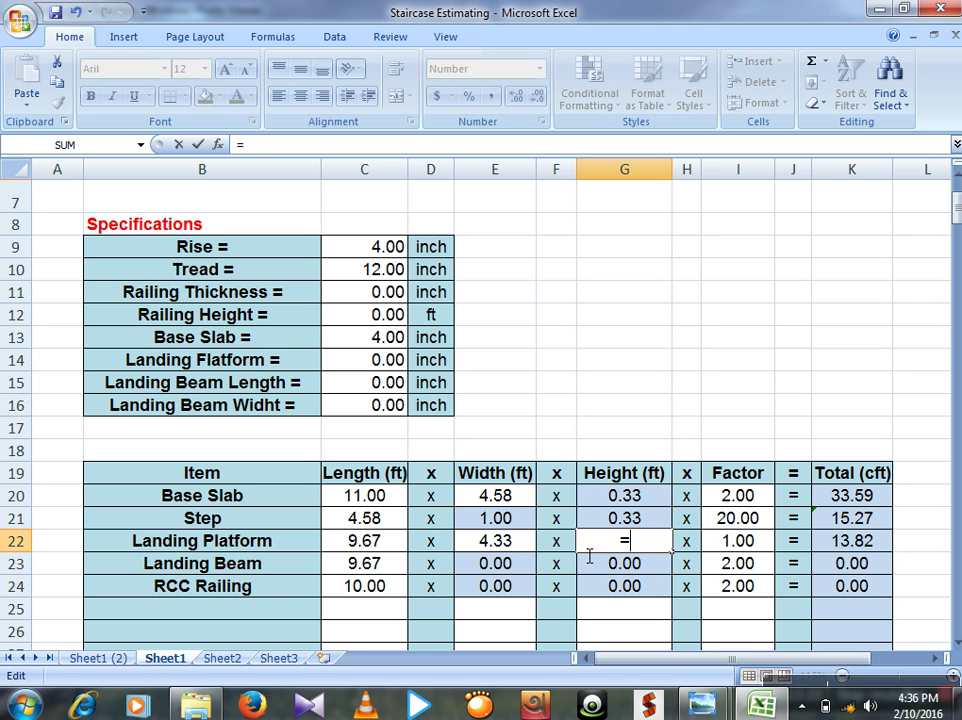
pyautogui.click(379, 366)
pyautogui.write('/12')
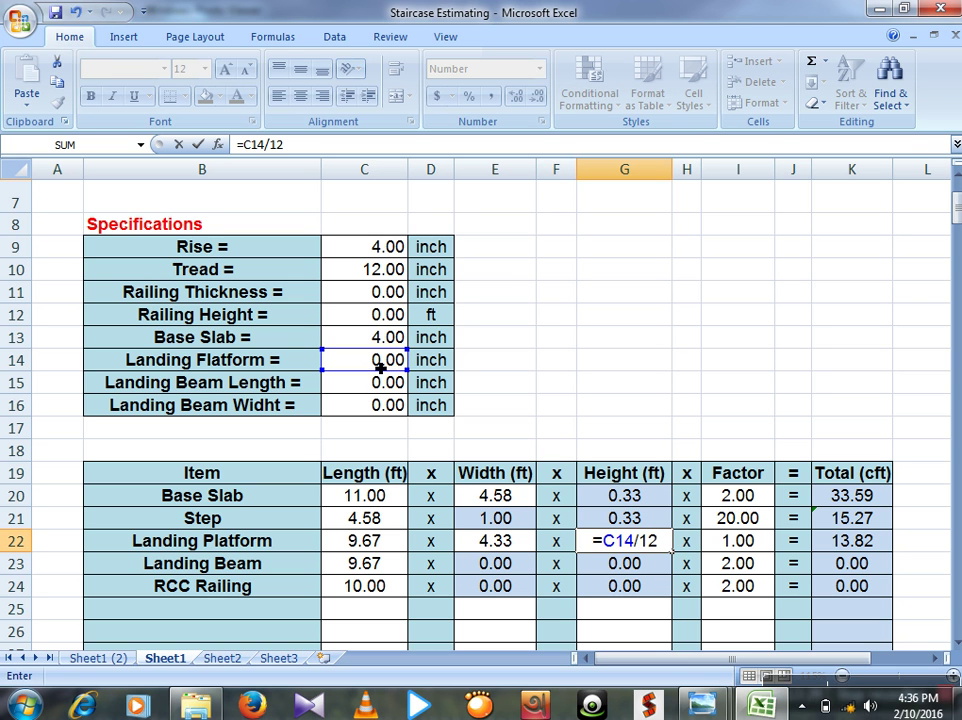
pyautogui.press('Tab')
pyautogui.click(620, 541)
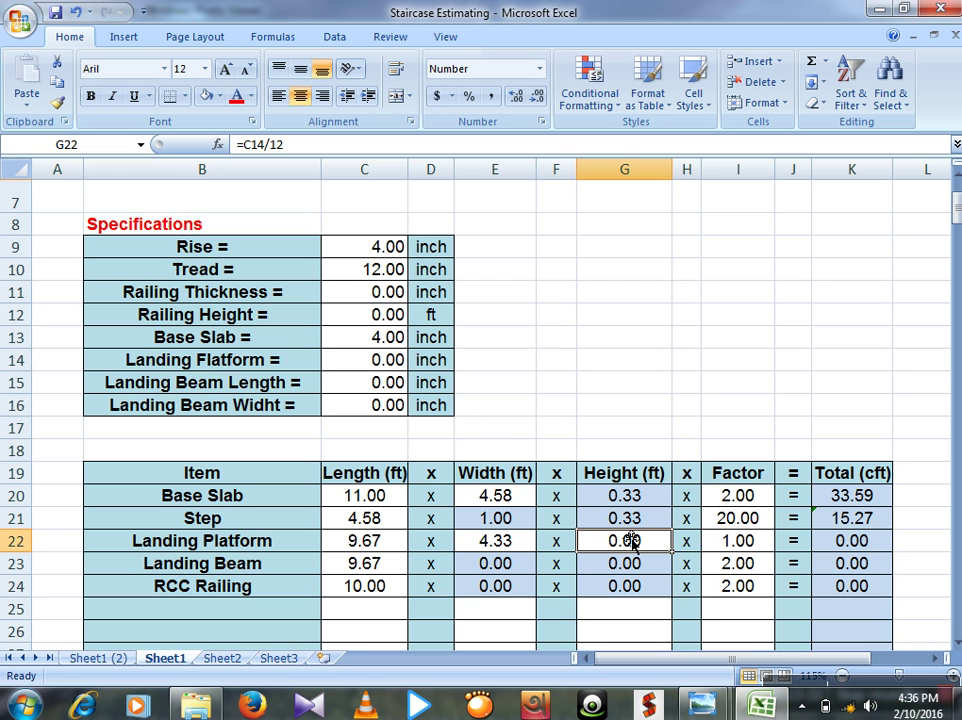
# Set the Landing Flatform specification to 4 inches and the Landing Beam Length to 8 inches
pyautogui.click(366, 365)
pyautogui.write('4')
pyautogui.press('Tab')
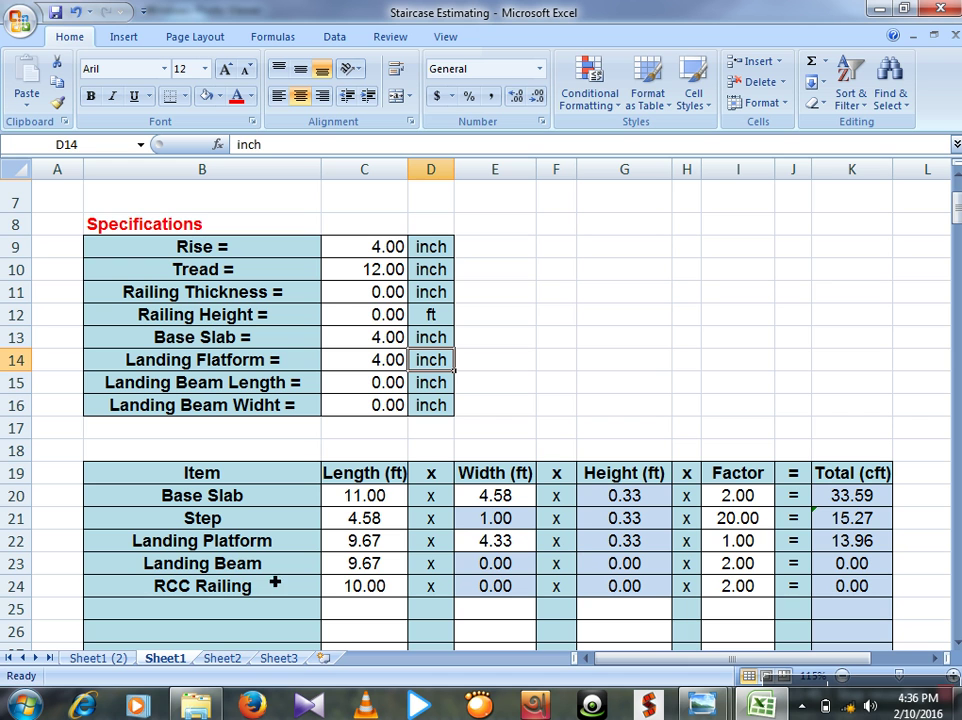
pyautogui.click(384, 390)
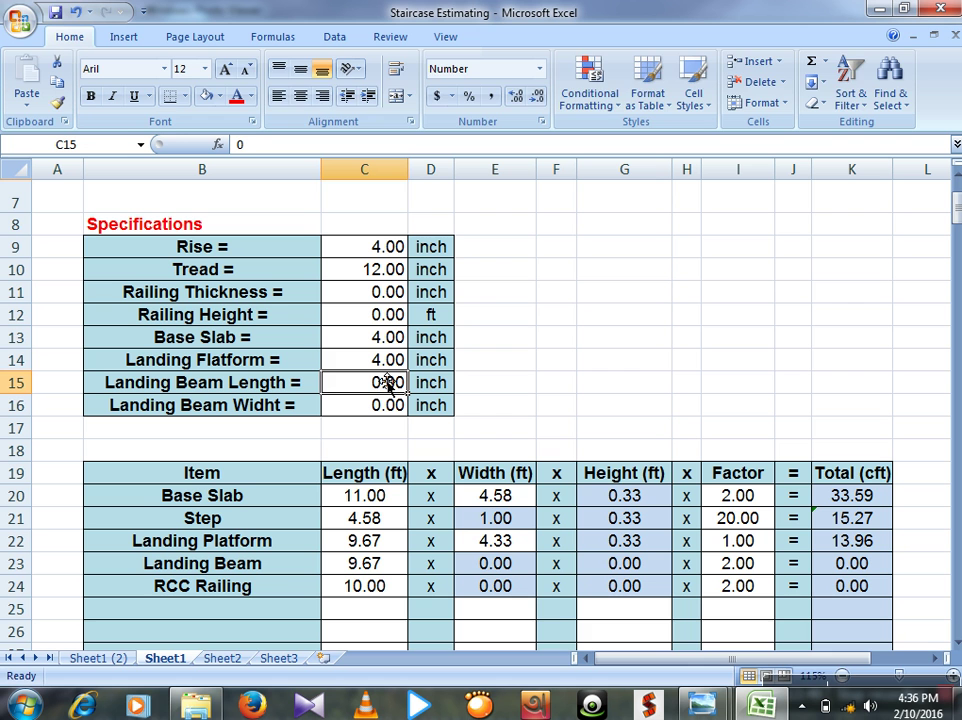
pyautogui.write('8')
pyautogui.press('Tab')
# Switch to Windows Photo Viewer, examine the landing beam dimensions in the staircase drawings, and return to the Excel workbook
pyautogui.moveTo(686, 708)
pyautogui.click(666, 633)
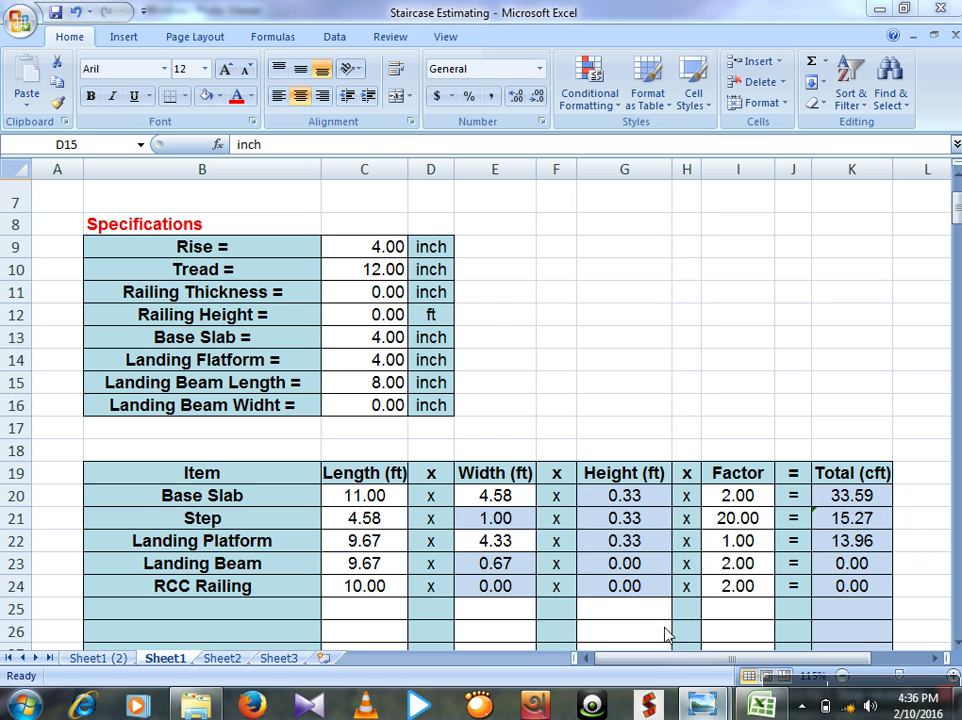
pyautogui.scroll(3, 507, 128)
pyautogui.scroll(-2, 706, 107)
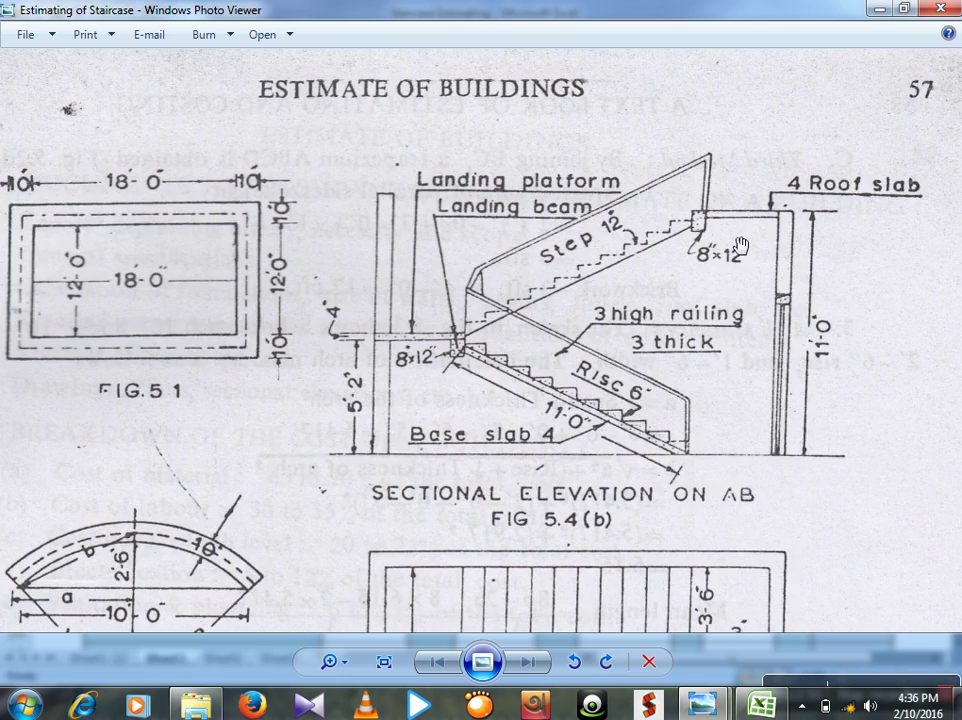
pyautogui.scroll(4, 706, 107)
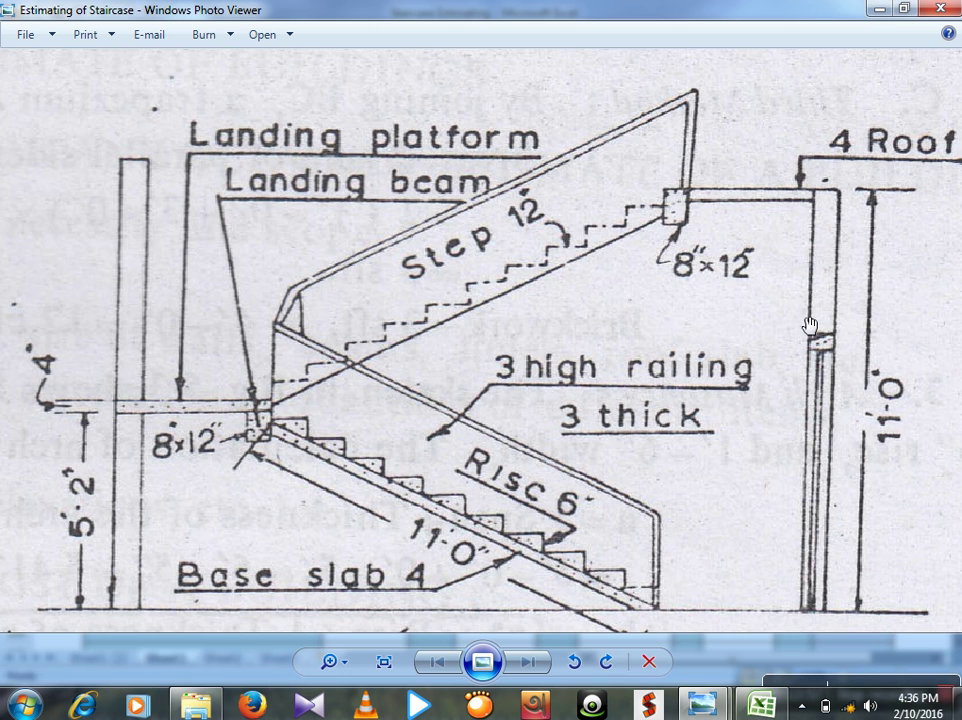
pyautogui.click(745, 712)
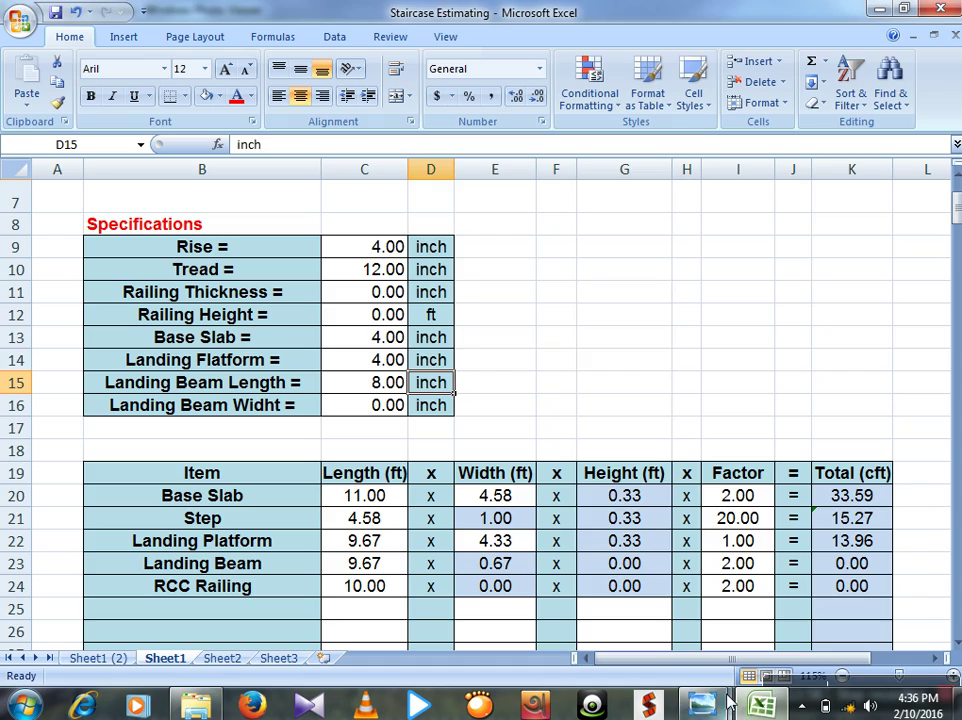
pyautogui.moveTo(755, 709)
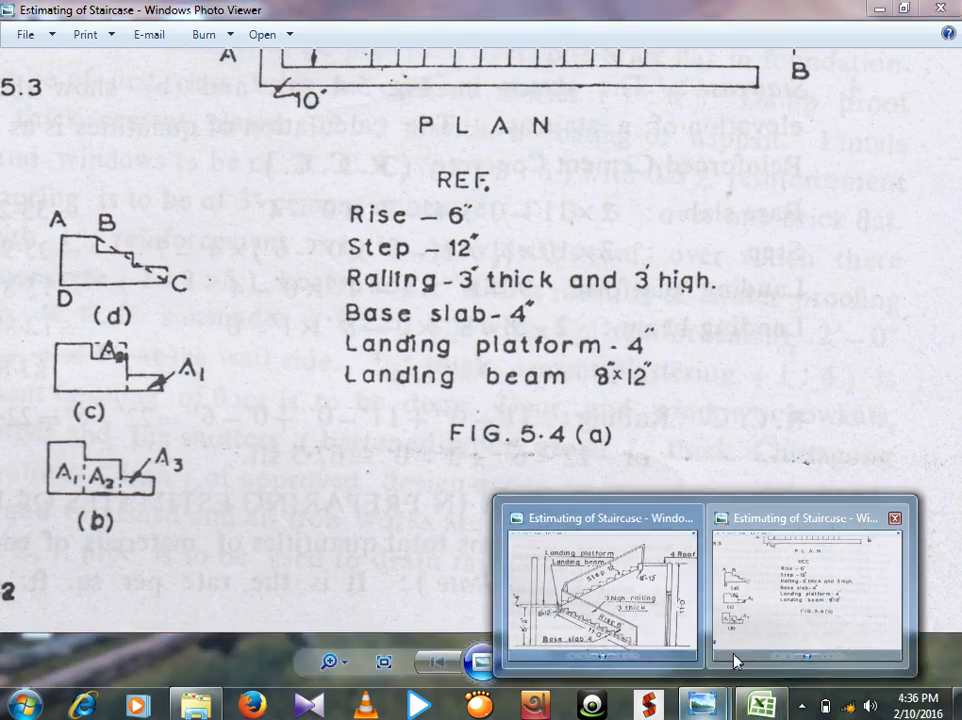
pyautogui.click(738, 640)
pyautogui.click(763, 705)
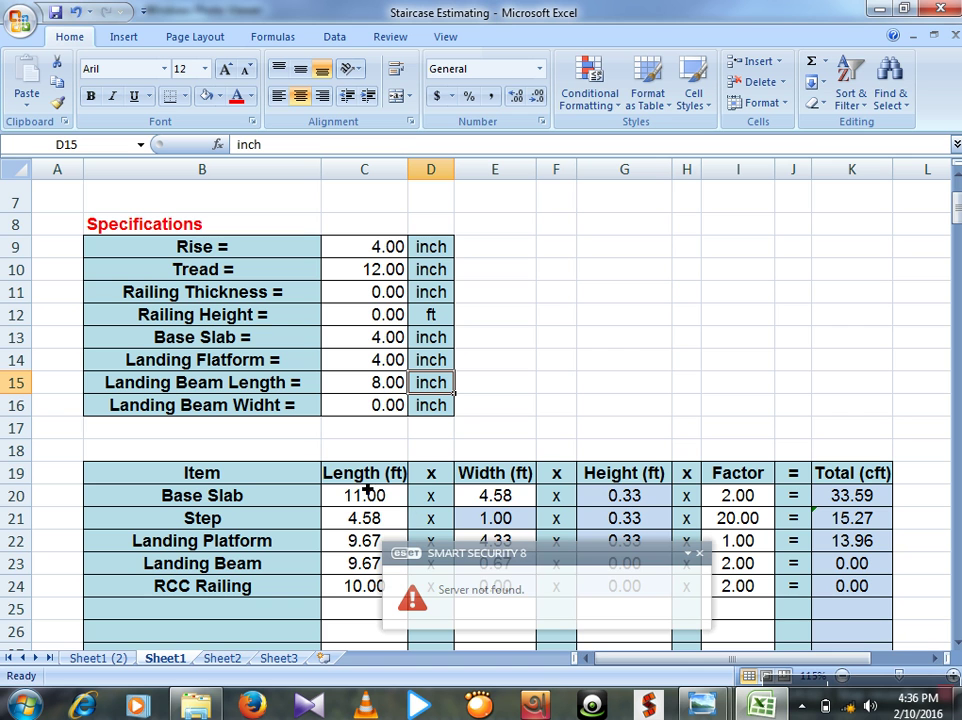
# Dismiss the antivirus notification and set the Landing Beam Widht specification in C16 to 12 inches
pyautogui.click(699, 554)
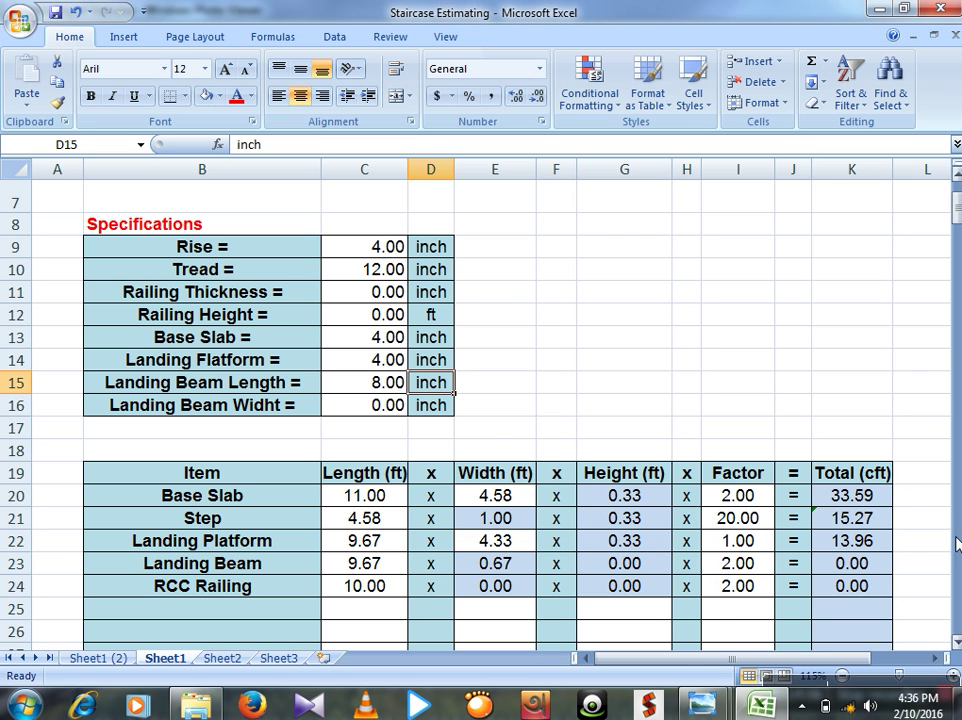
pyautogui.moveTo(956, 208); pyautogui.dragTo(956, 234)
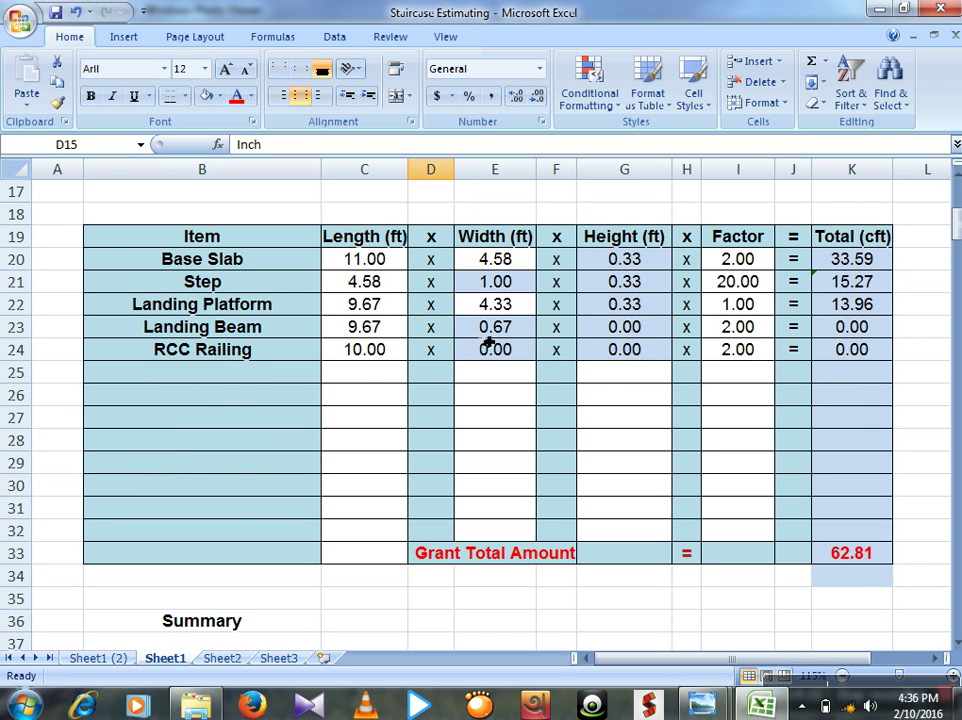
pyautogui.scroll(1, 538, 419)
pyautogui.scroll(2, 538, 419)
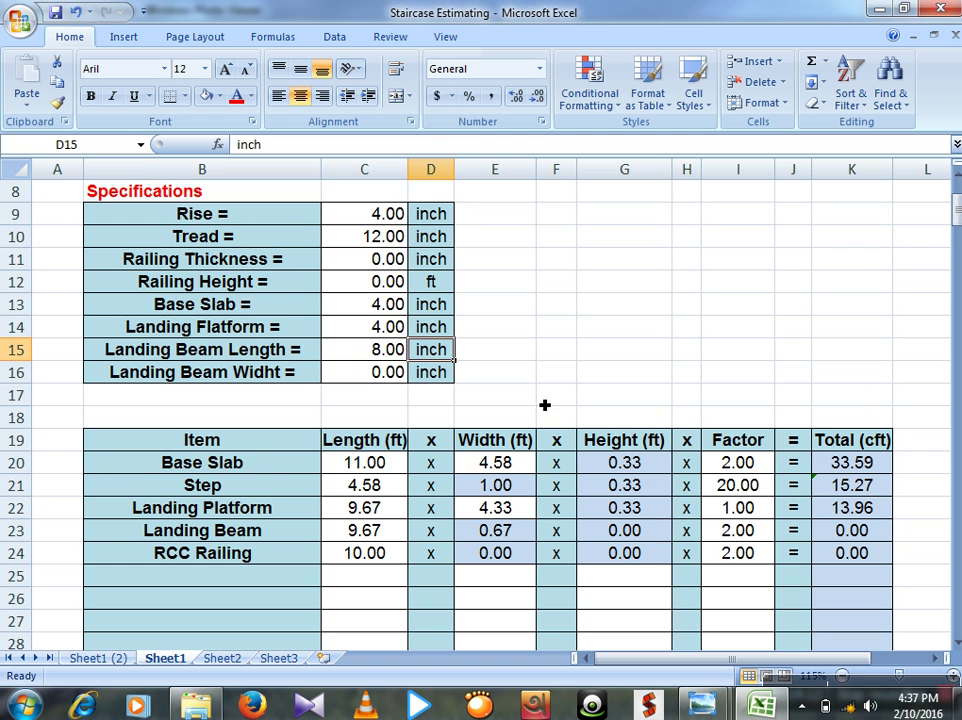
pyautogui.click(393, 372)
pyautogui.write('12')
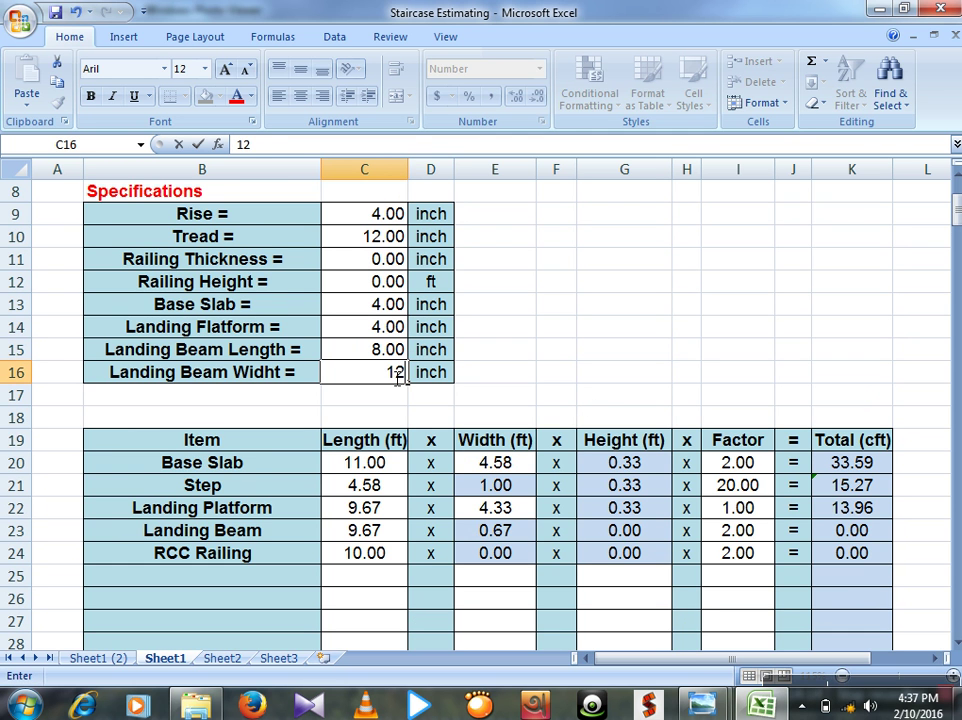
pyautogui.press('Tab')
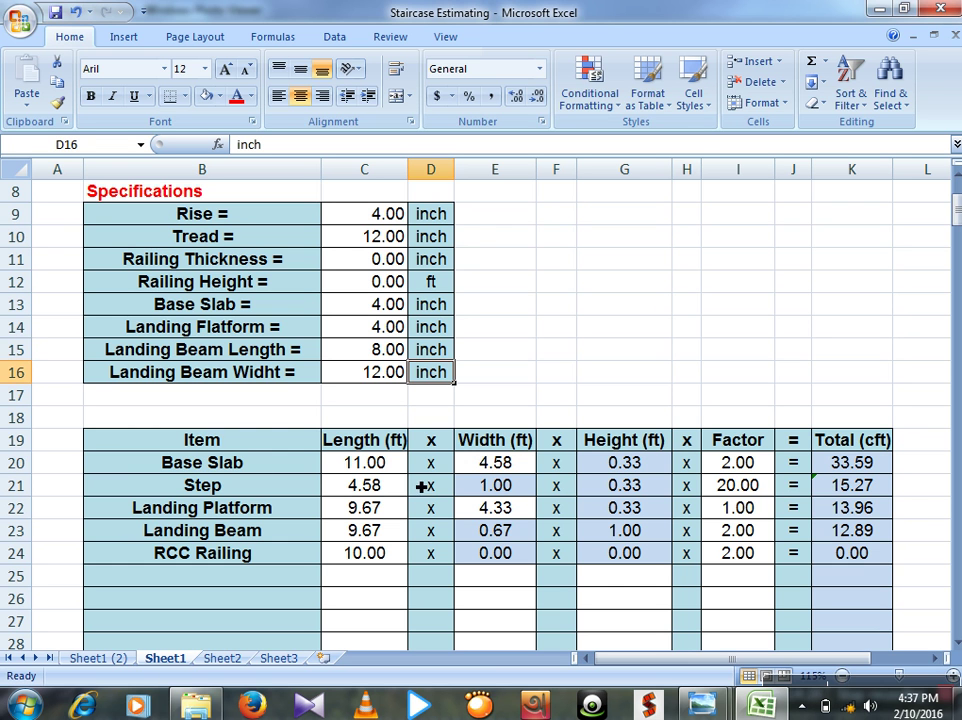
# Switch to Windows Photo Viewer, examine the railing height and thickness in the staircase drawing, and return to the Excel workbook
pyautogui.moveTo(703, 706)
pyautogui.click(602, 590)
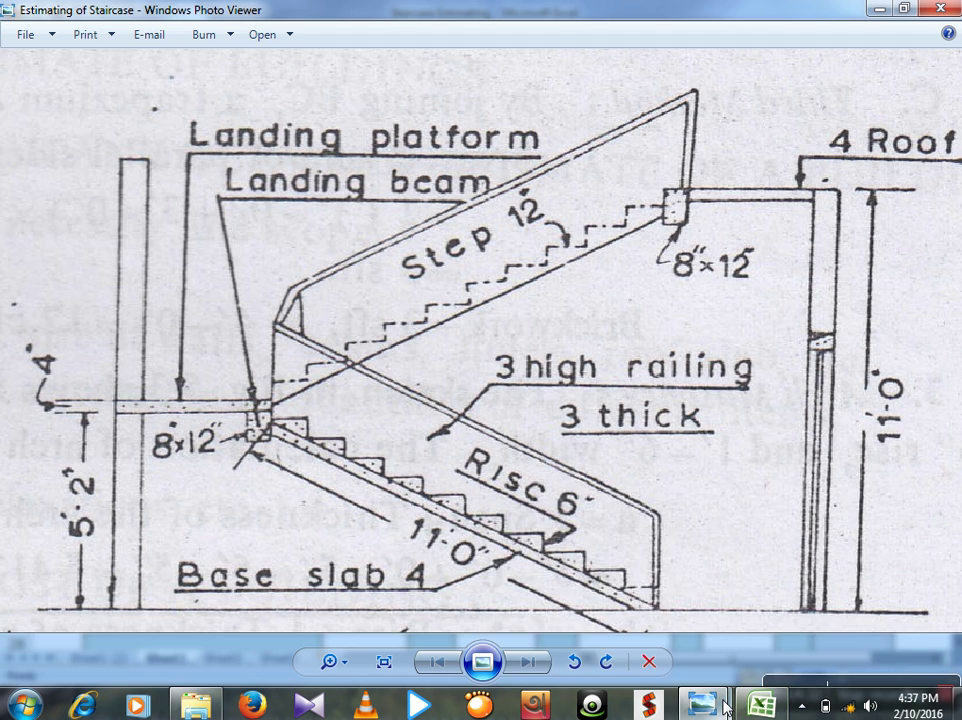
pyautogui.click(763, 704)
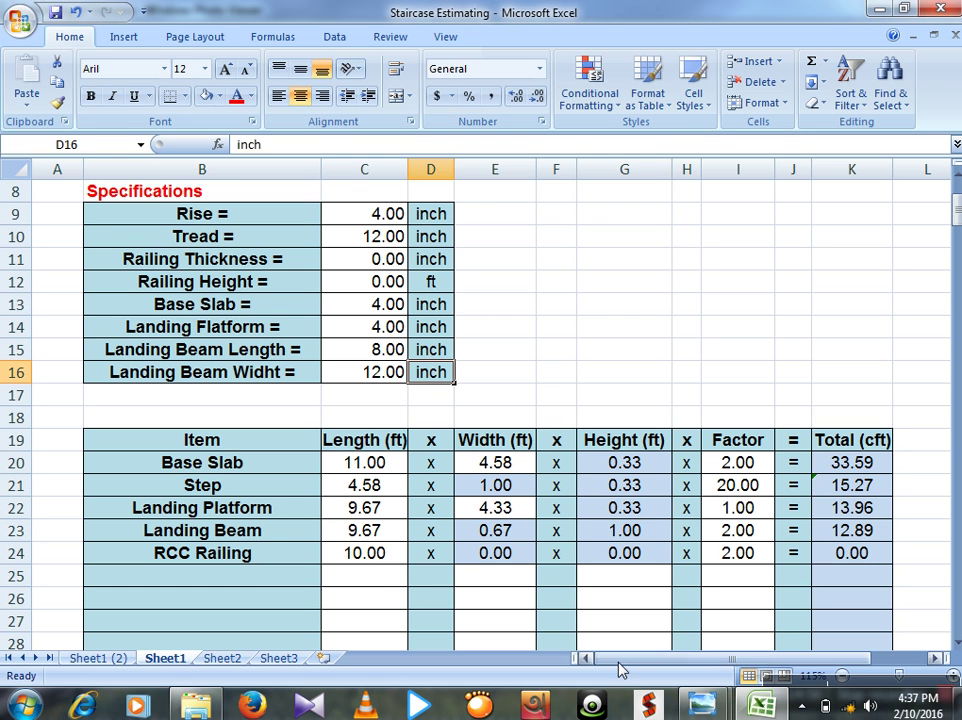
# Set the Railing Height specification to 3 ft and the Railing Thickness to 3 inches
pyautogui.scroll(-2, 591, 596)
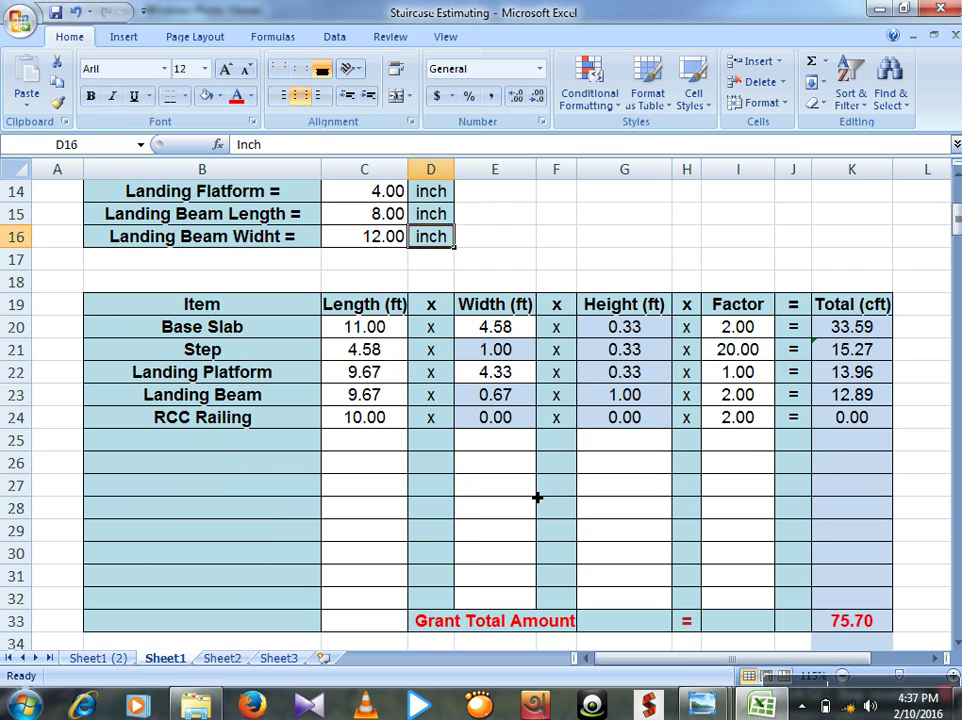
pyautogui.scroll(1, 464, 494)
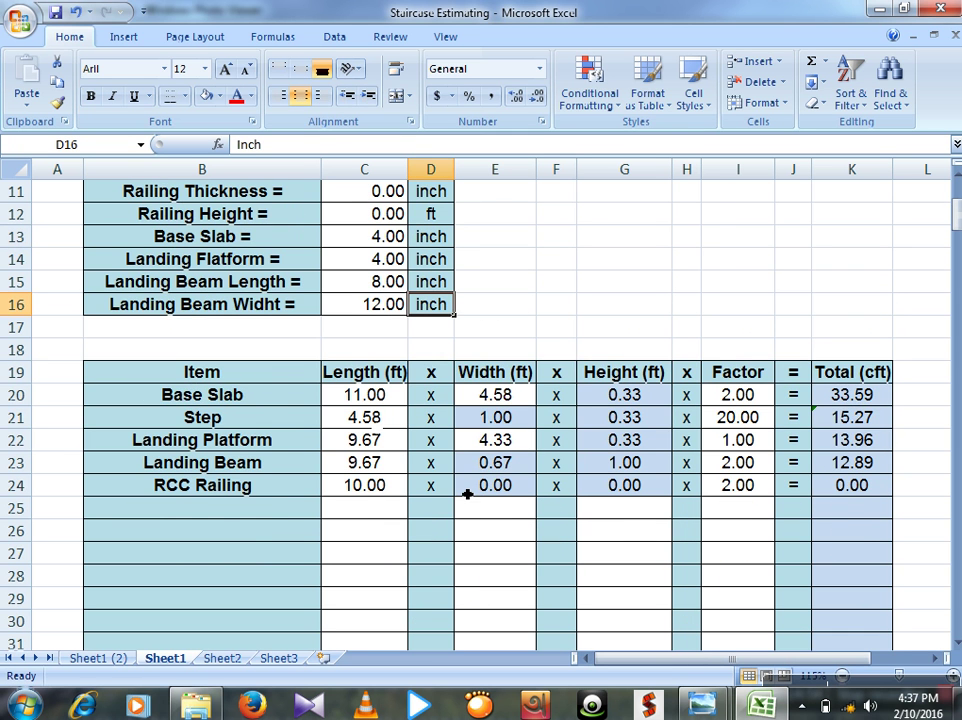
pyautogui.scroll(1, 367, 390)
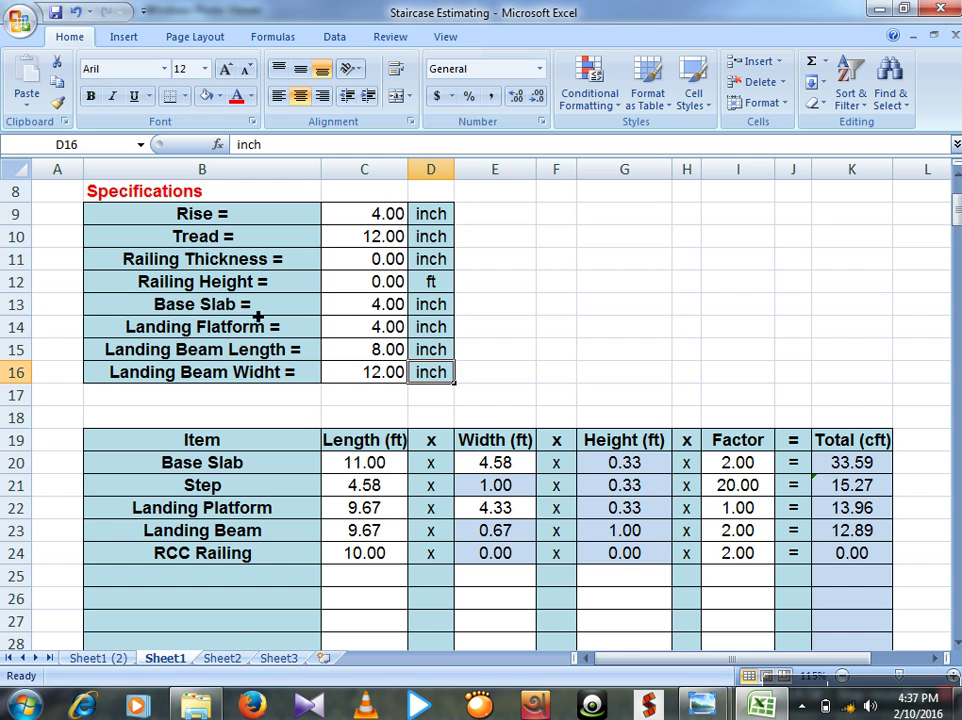
pyautogui.scroll(1, 318, 232)
pyautogui.click(368, 340)
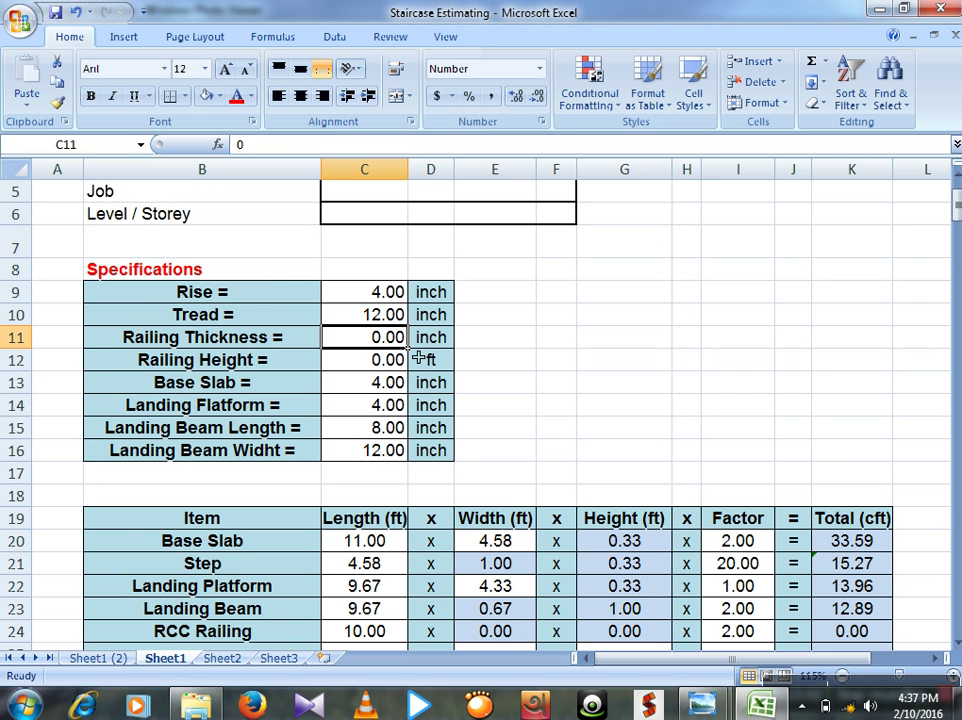
pyautogui.click(404, 361)
pyautogui.write('3')
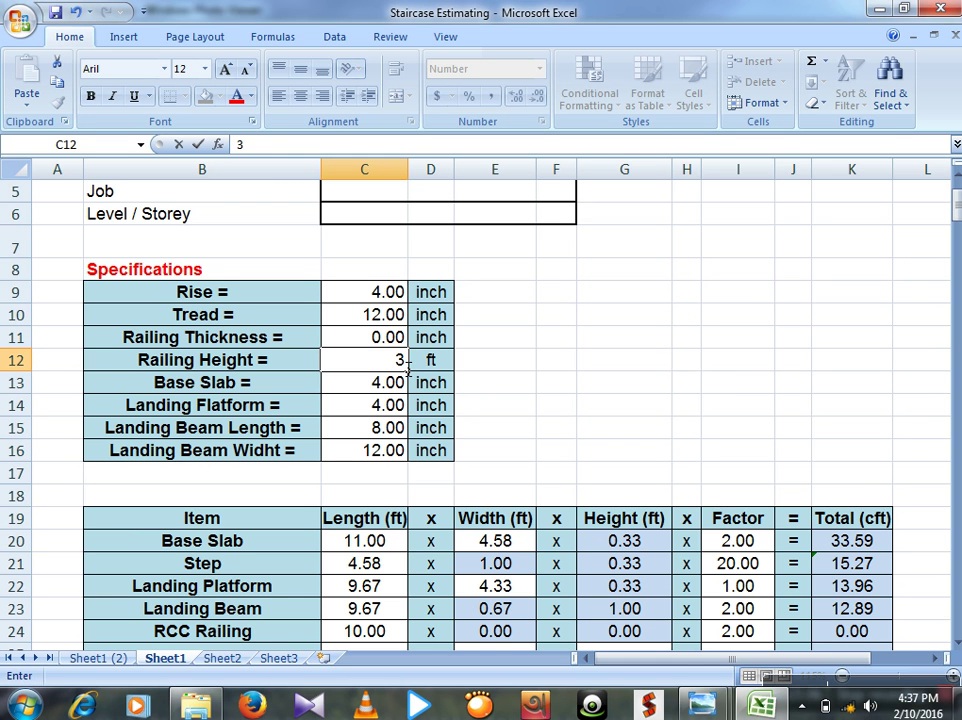
pyautogui.click(396, 338)
pyautogui.write('3')
pyautogui.press('Tab')
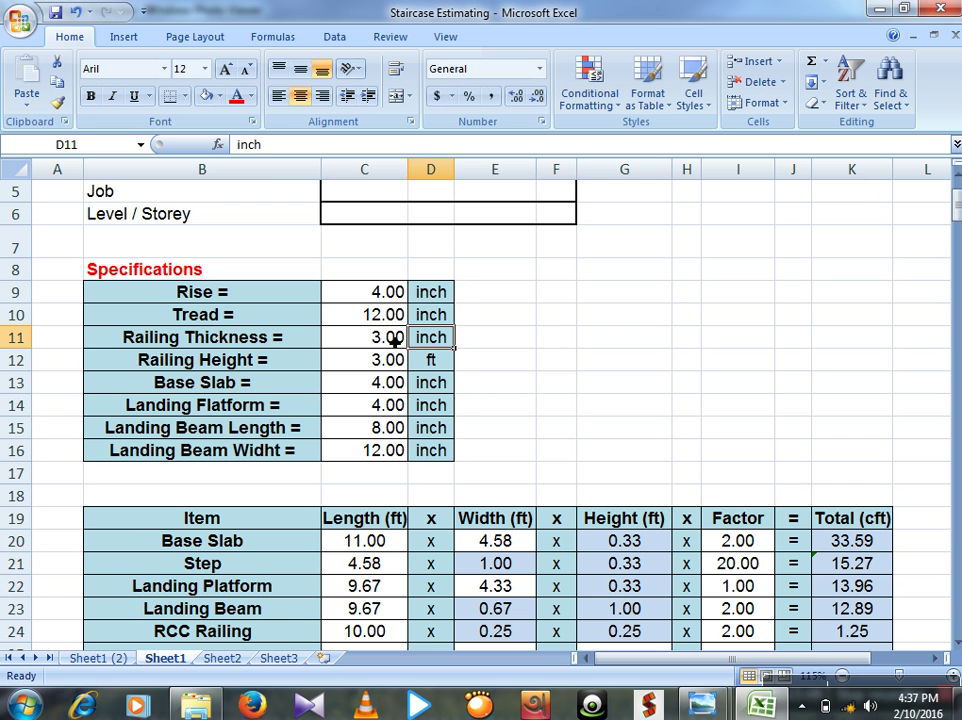
# Review the completed specifications, the calculated dimensions and totals of each staircase item, and the Grant Total Amount
pyautogui.scroll(-3, 400, 350)
pyautogui.scroll(-3, 850, 524)
pyautogui.scroll(-1, 861, 374)
pyautogui.scroll(3, 861, 374)
pyautogui.scroll(-3, 861, 374)
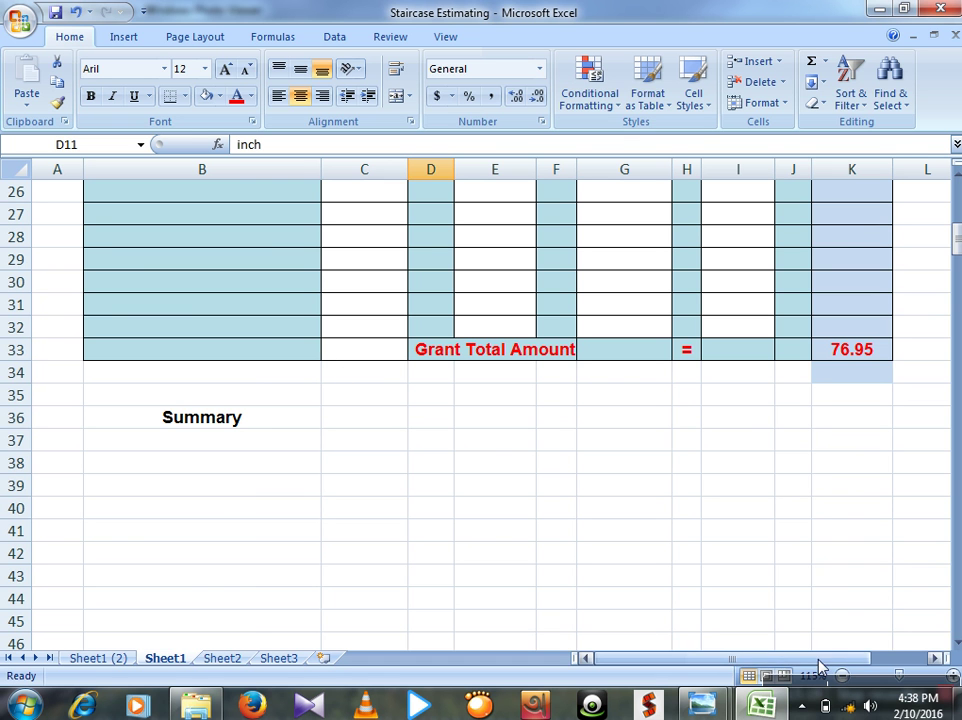
pyautogui.scroll(8, 766, 374)
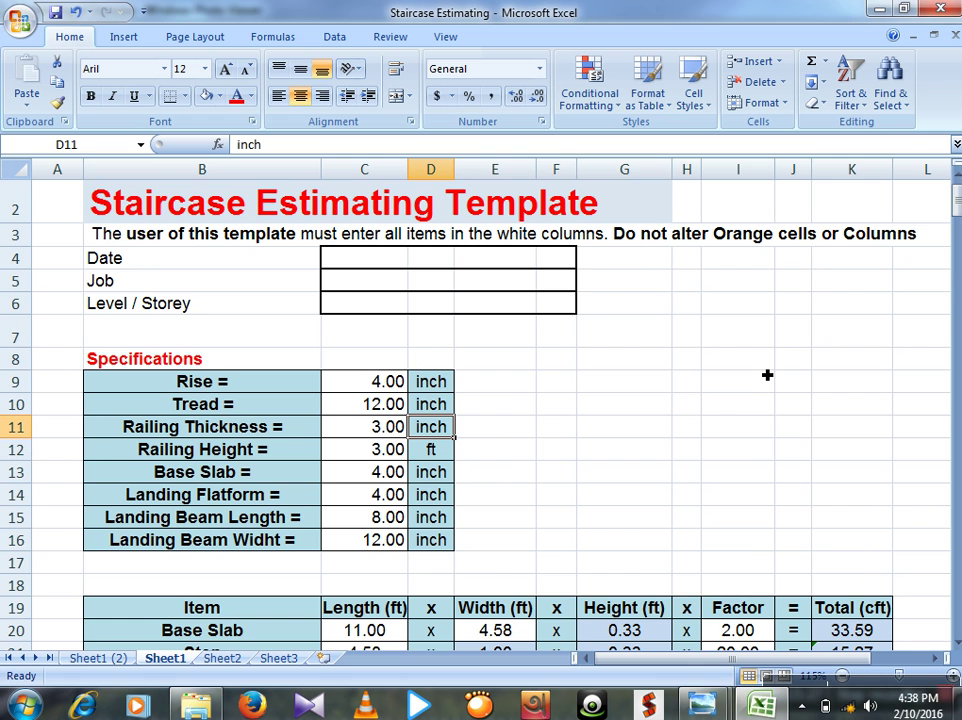
pyautogui.scroll(-3, 391, 494)
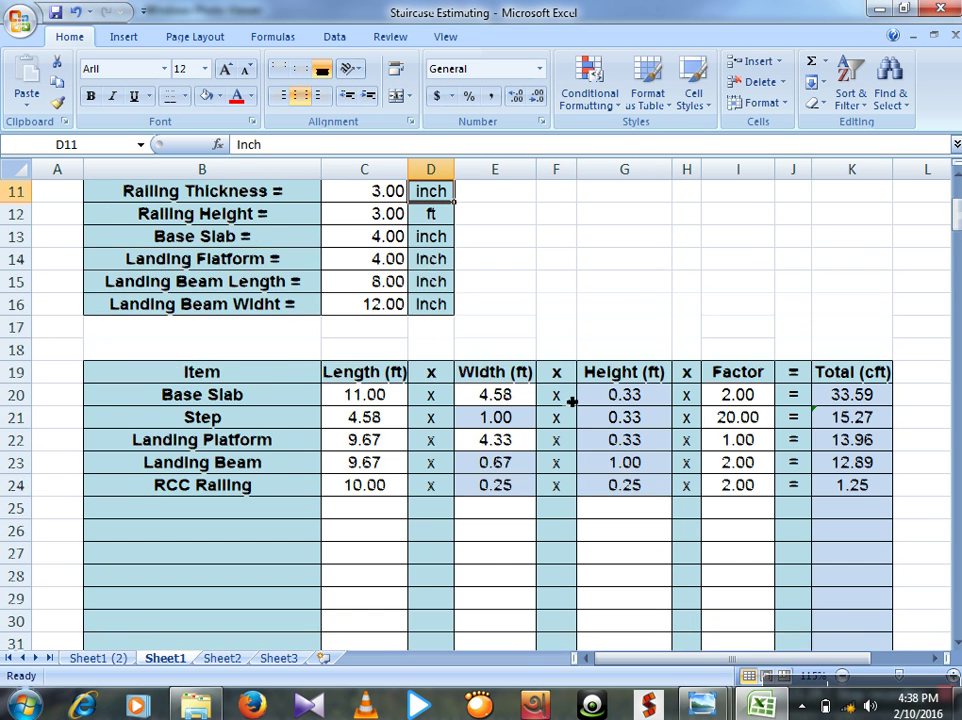
pyautogui.scroll(-3, 600, 395)
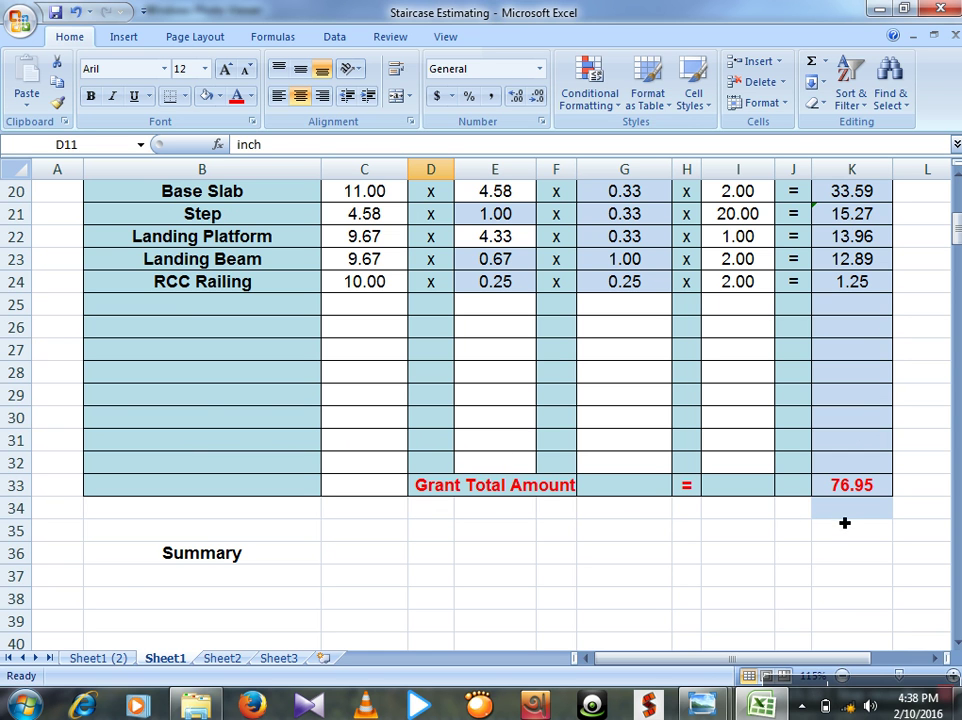
pyautogui.scroll(1, 273, 528)
pyautogui.scroll(-1, 273, 532)
pyautogui.scroll(2, 276, 535)
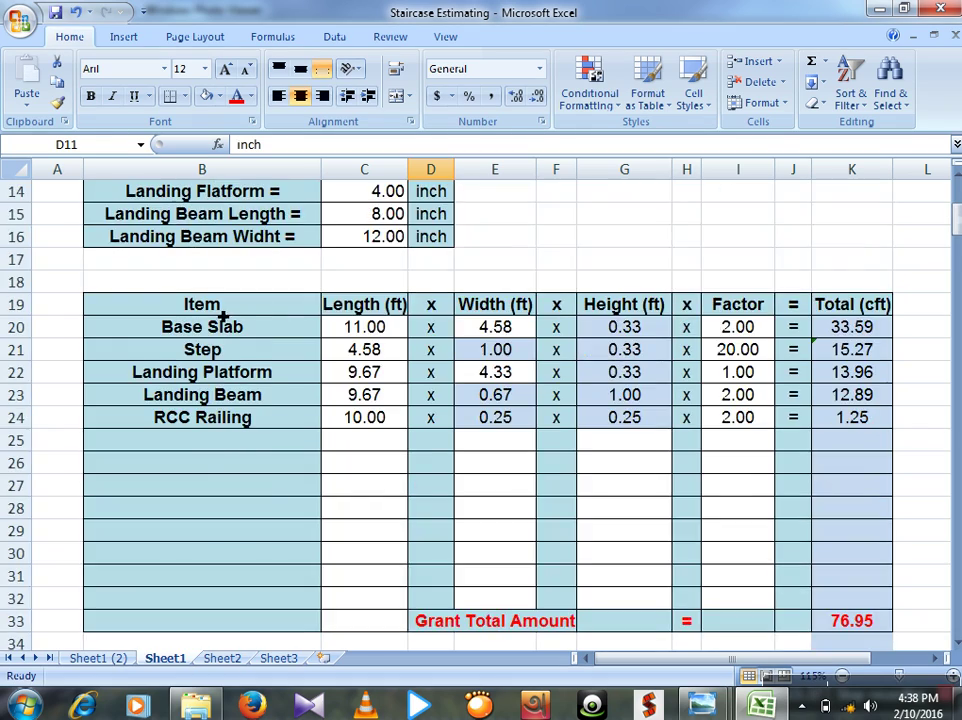
pyautogui.scroll(4, 225, 326)
pyautogui.scroll(-1, 258, 318)
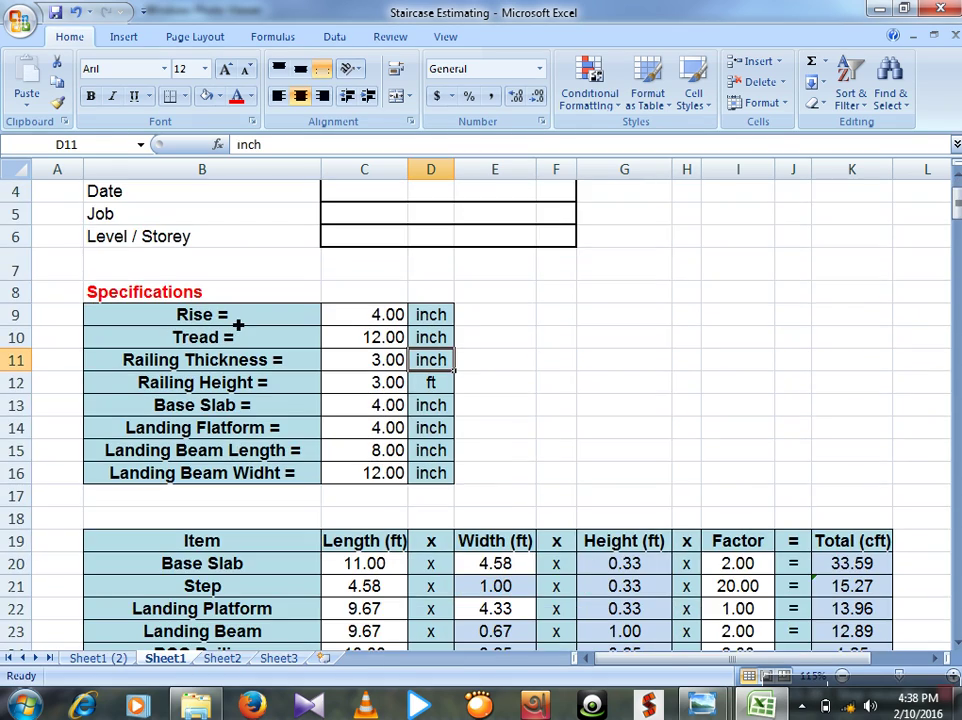
pyautogui.scroll(-2, 225, 399)
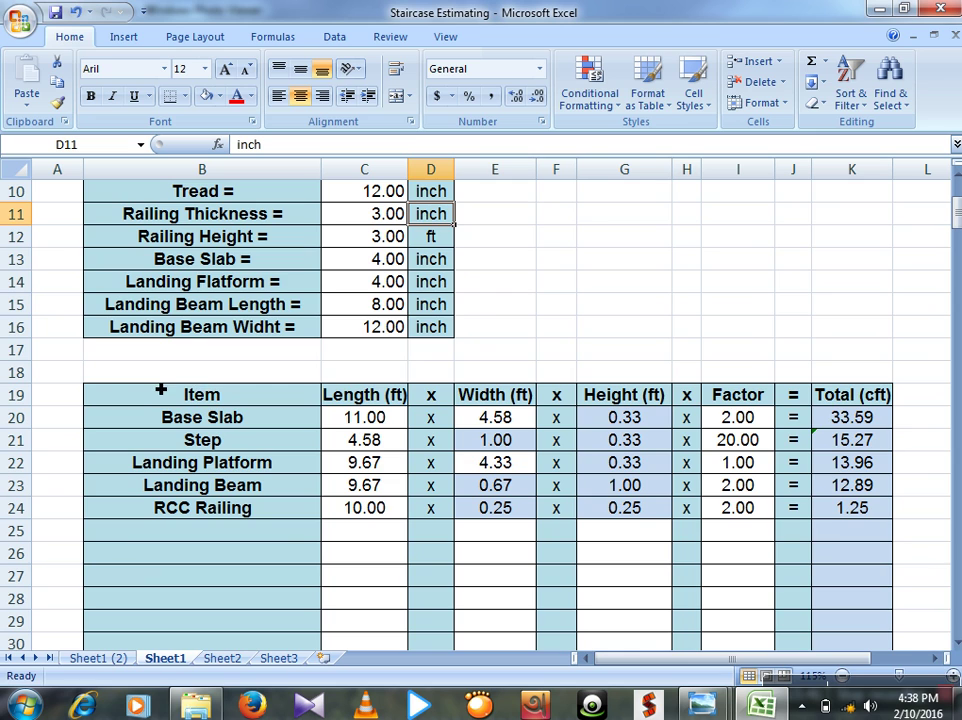
pyautogui.scroll(3, 189, 380)
pyautogui.scroll(-3, 133, 390)
pyautogui.click(125, 375)
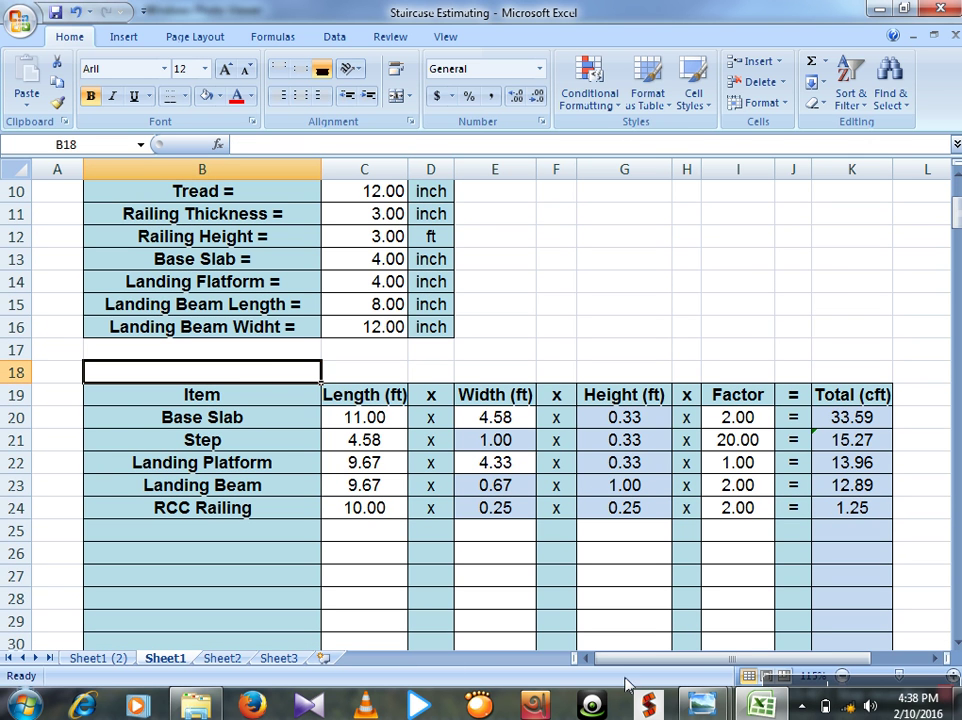
pyautogui.click(40, 482)
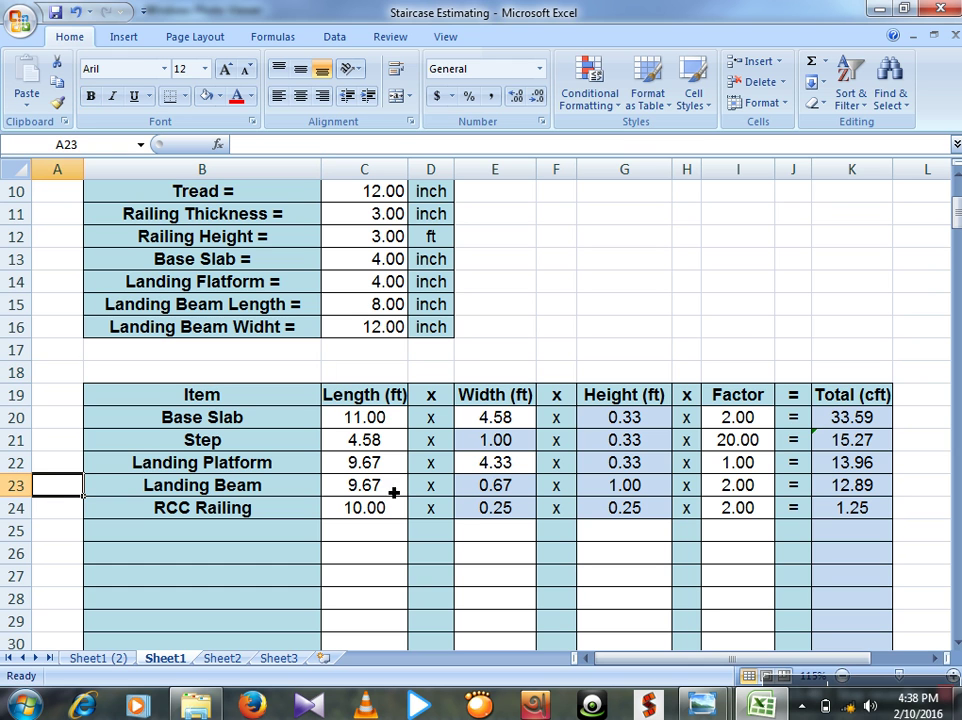